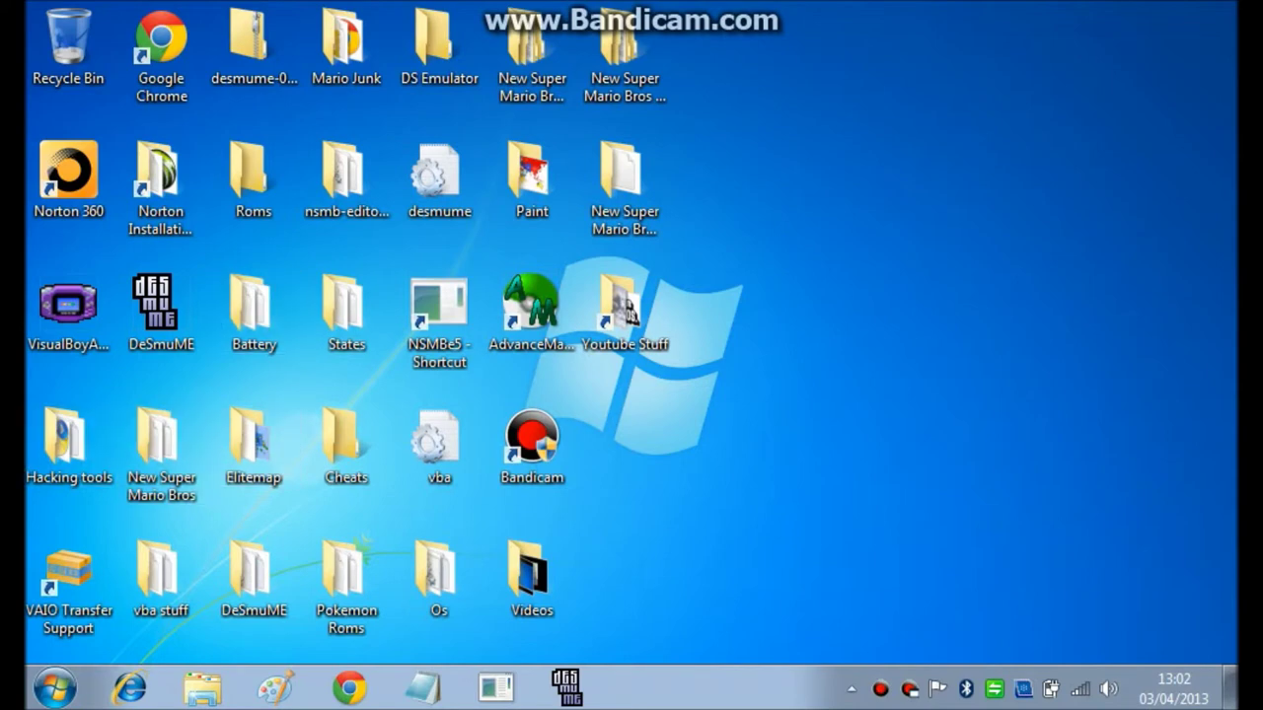
Step: Open the Hacking tools folder on the desktop, look inside its YAPE 0.9 subfolder and return to Hacking tools
double_click(68, 444)
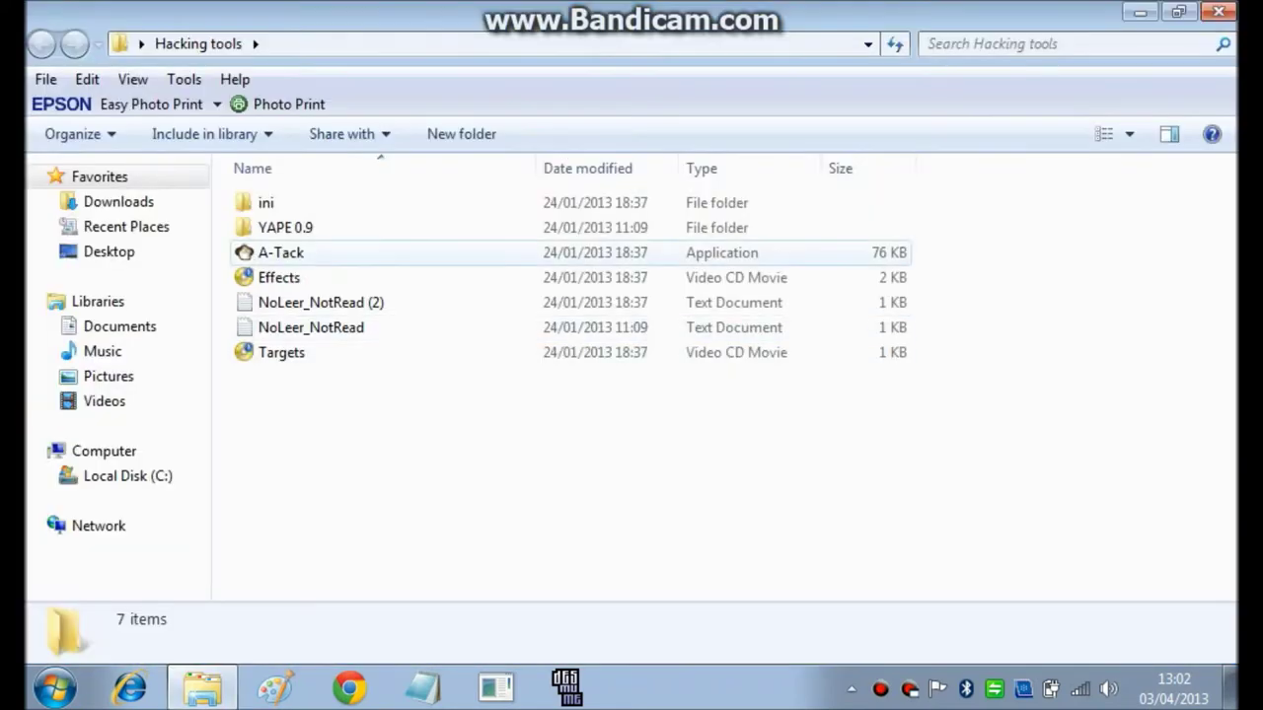
click(285, 228)
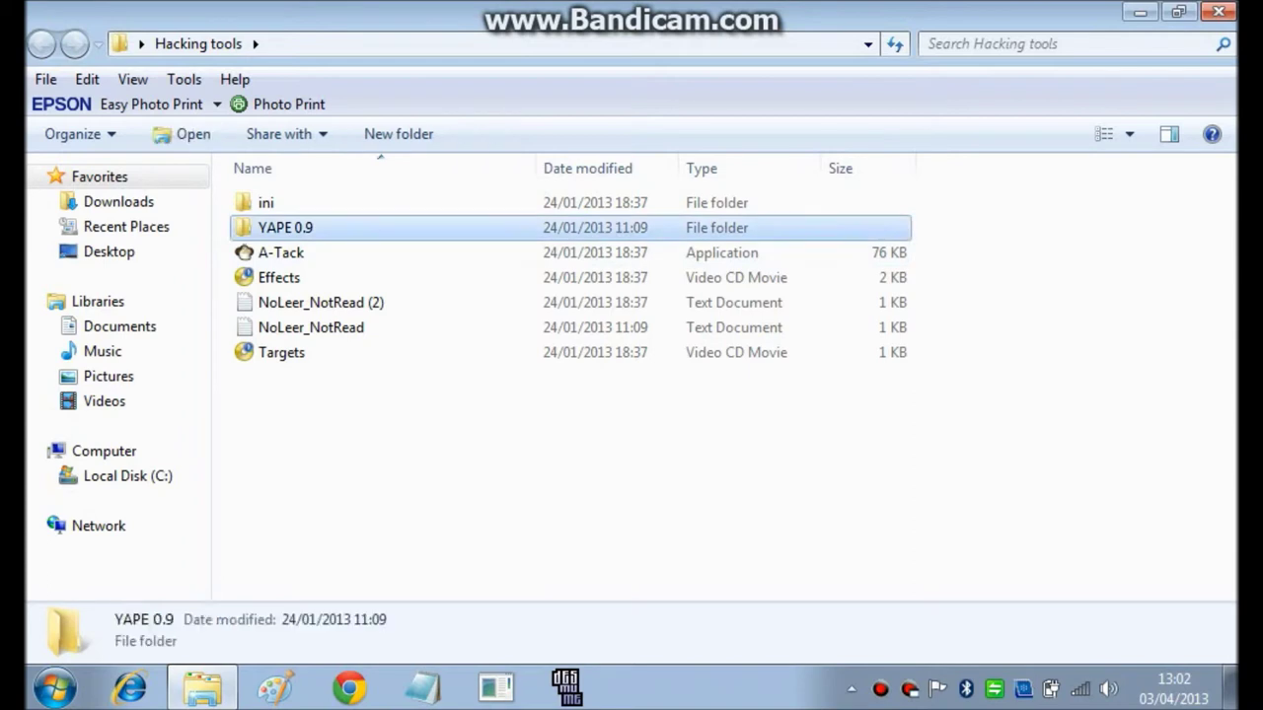
double_click(285, 227)
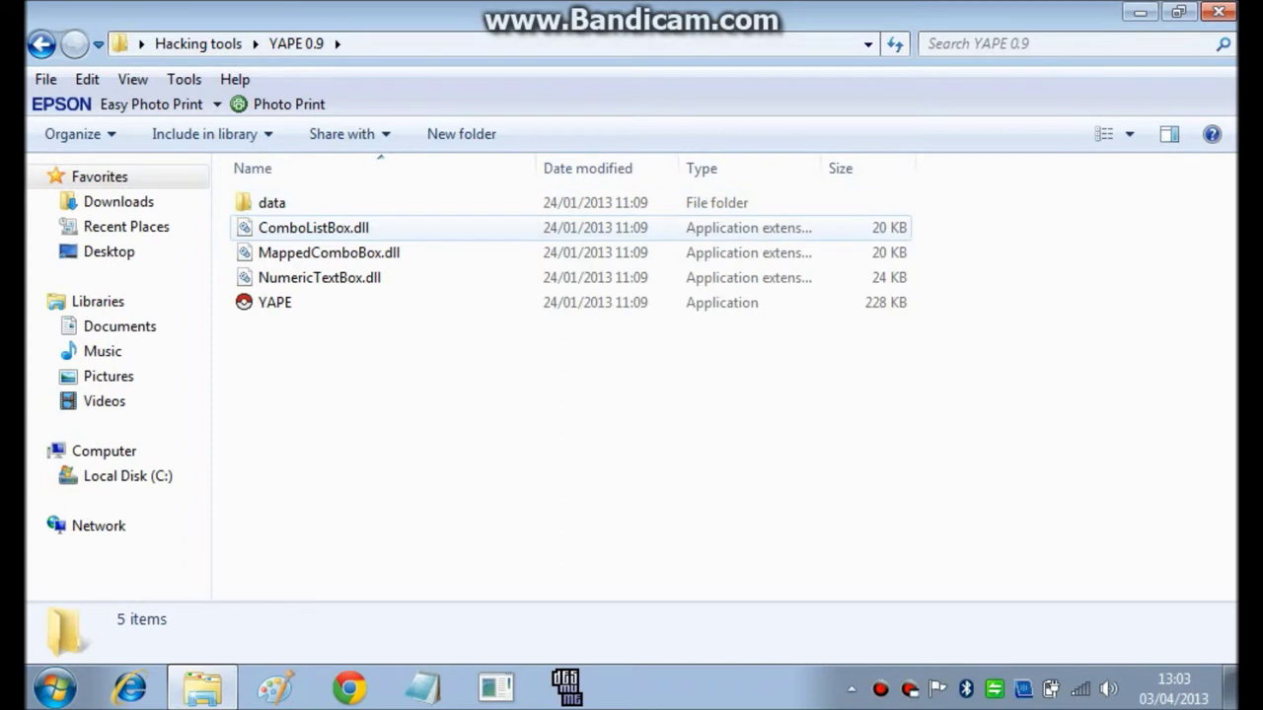
click(42, 44)
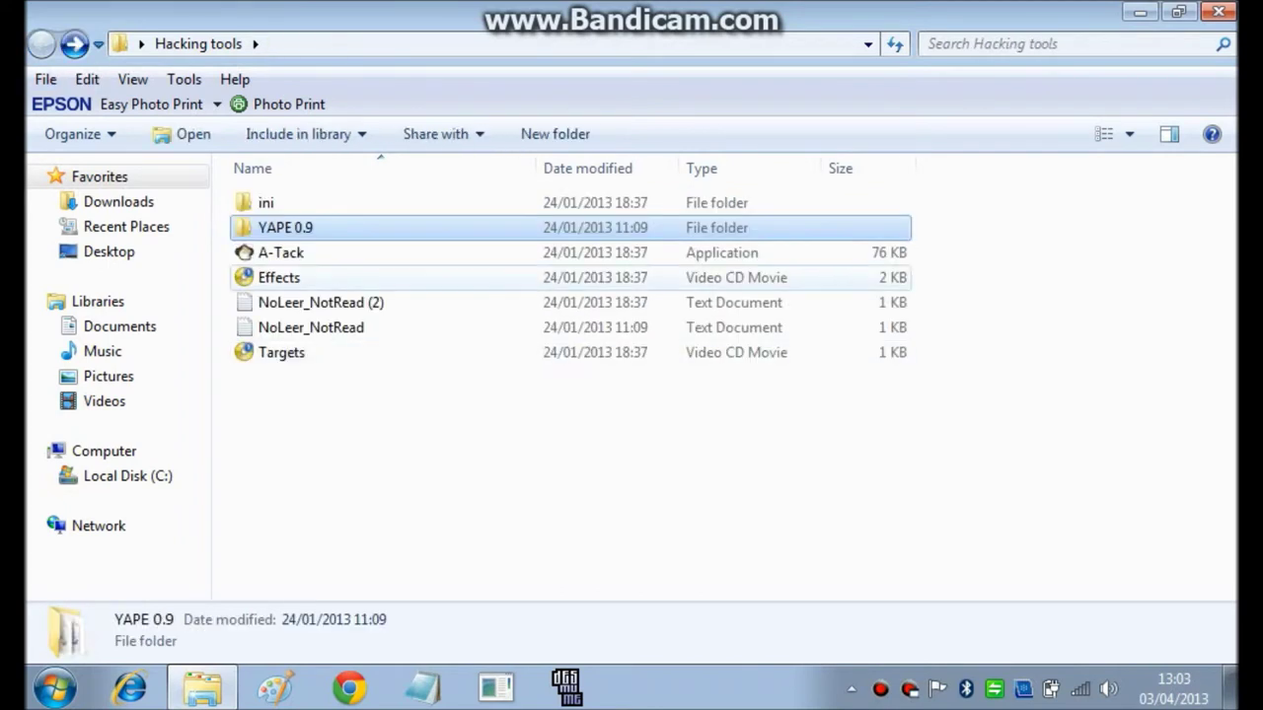
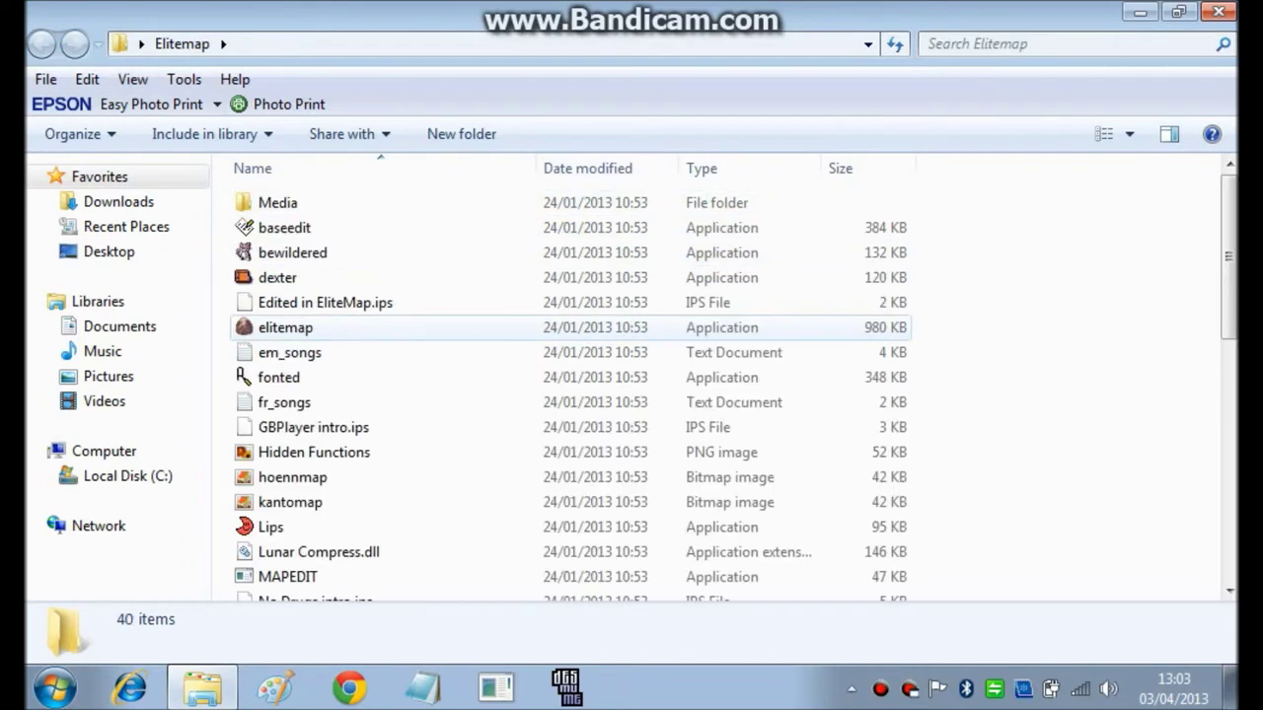
Step: Examine the Elitemap folder's whole file list for the included ROM hacking applications, from baseedit to unLZ.GBA
scroll(572, 394, down, 1)
scroll(572, 395, down, 7)
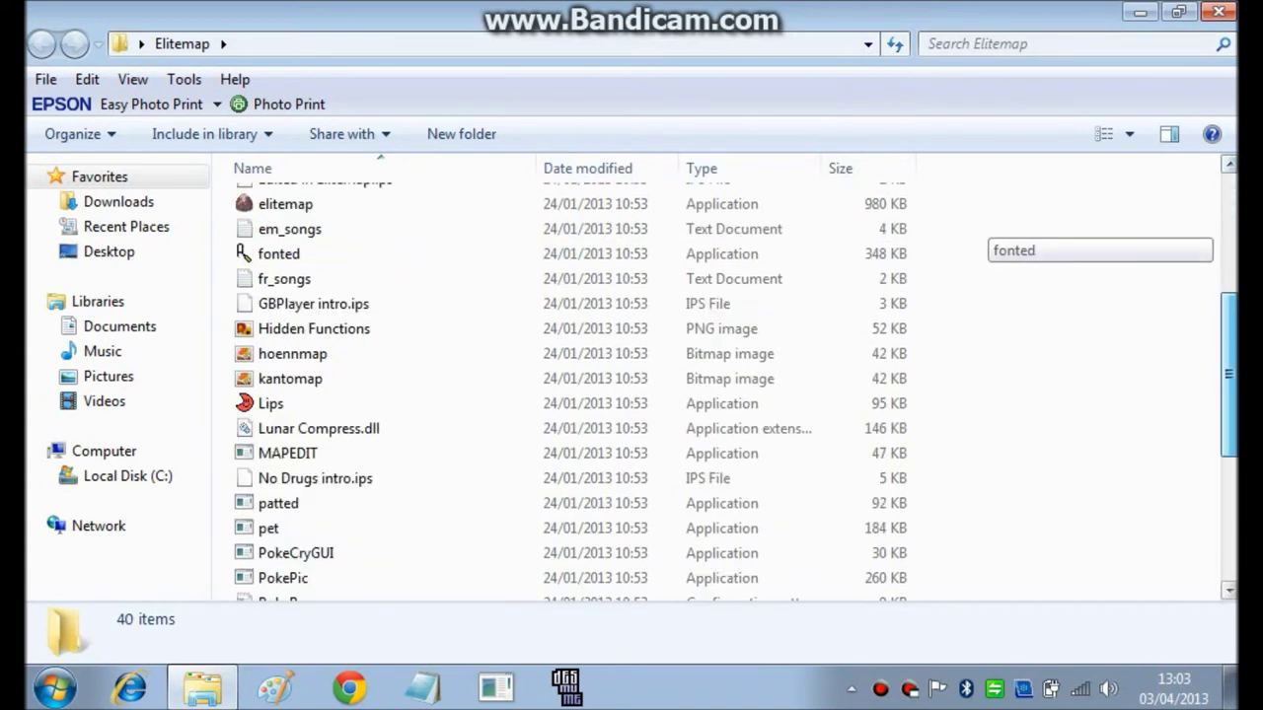
scroll(572, 395, up, 8)
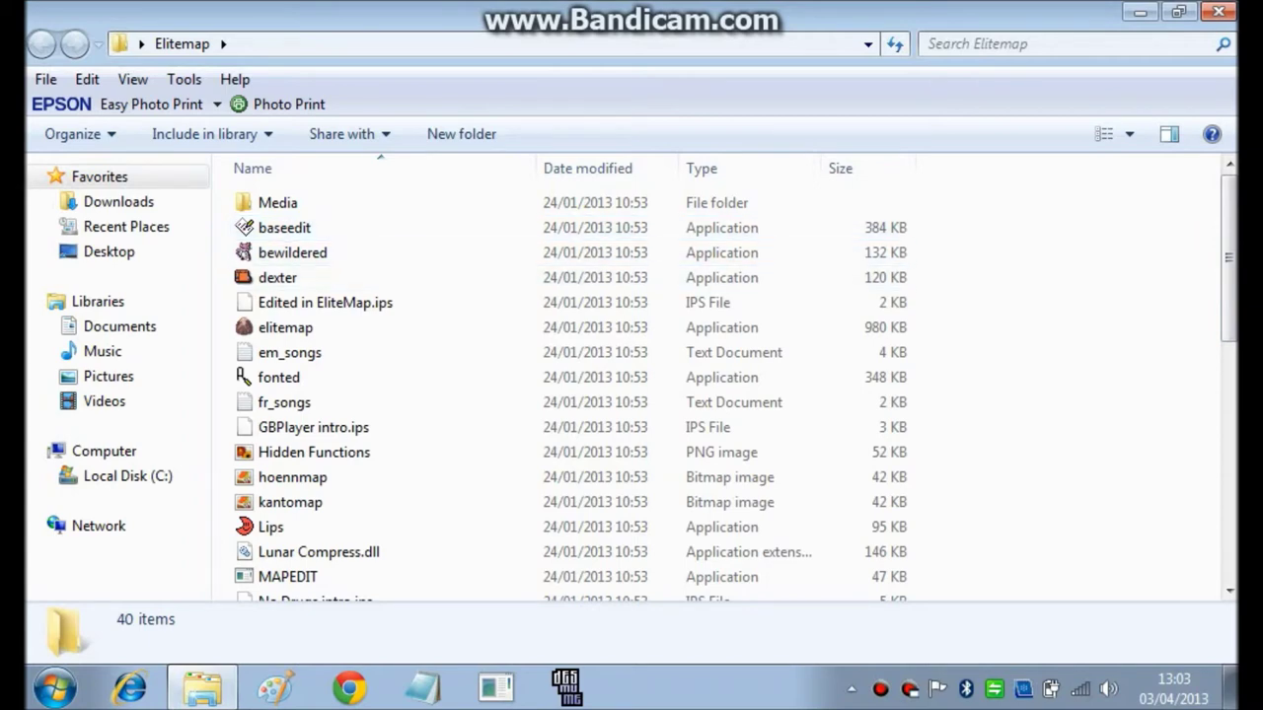
scroll(736, 388, down, 1)
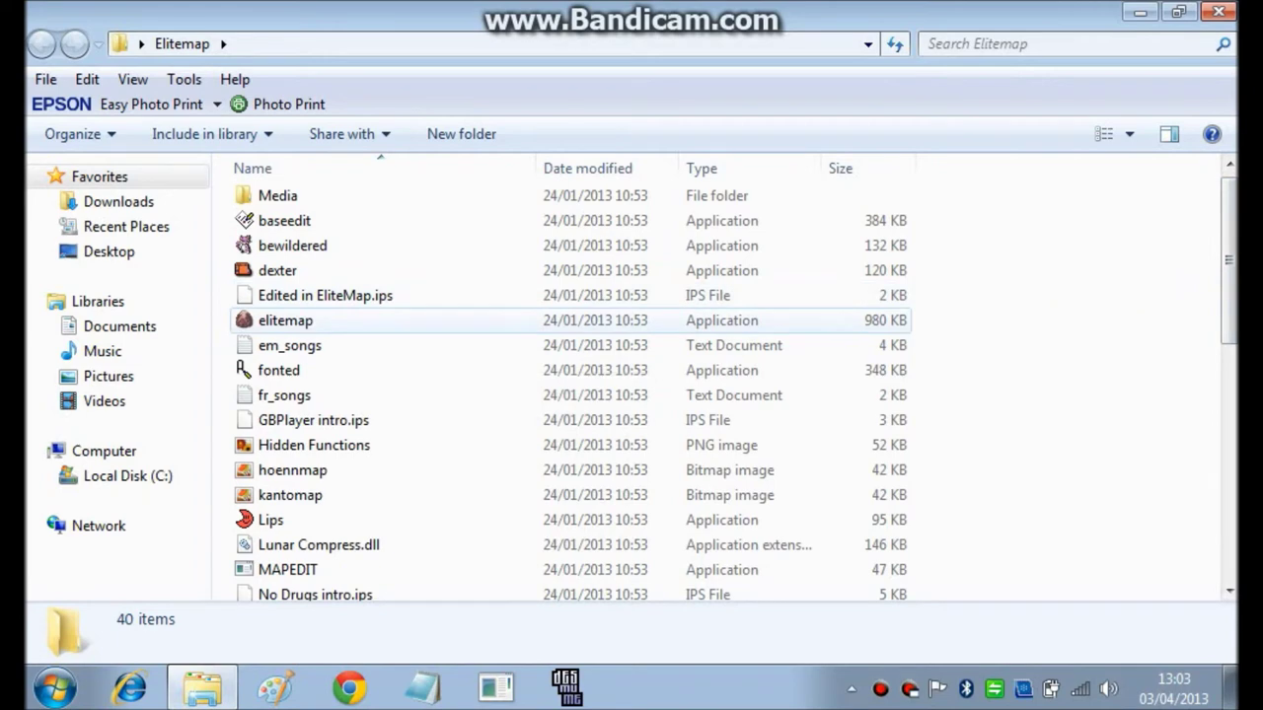
mouse_move(389, 325)
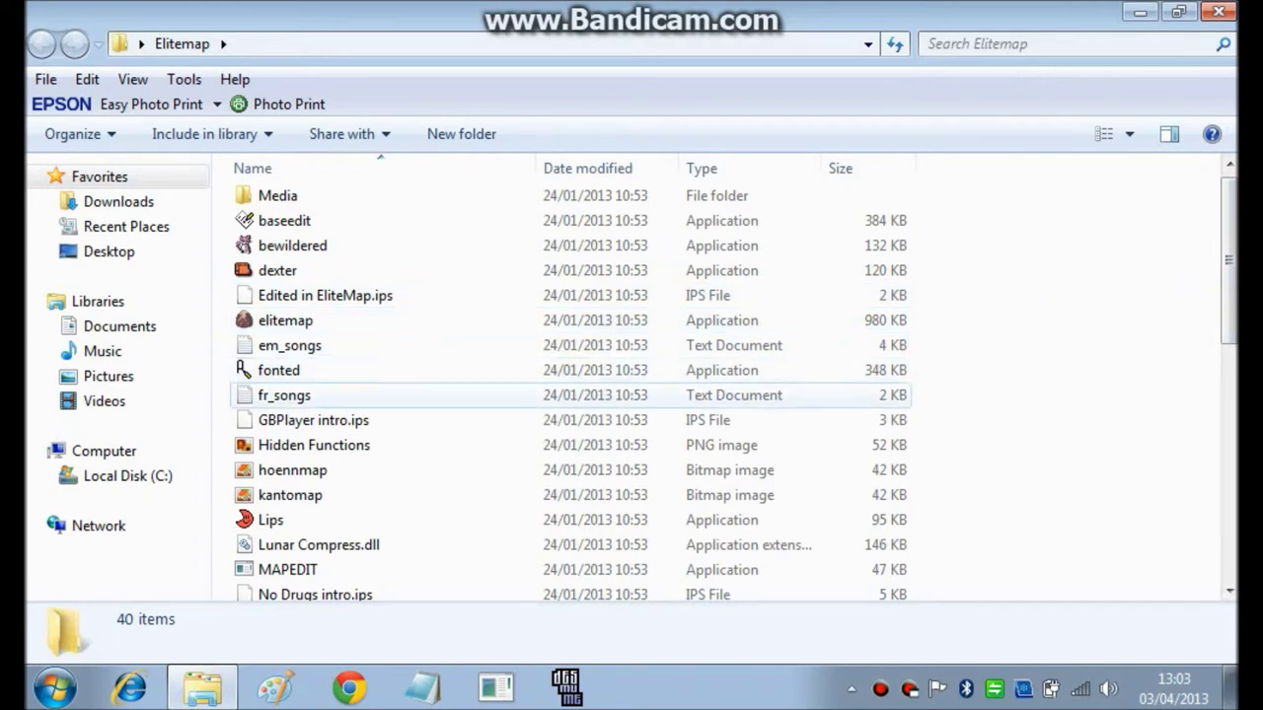
drag(1229, 282, 1229, 336)
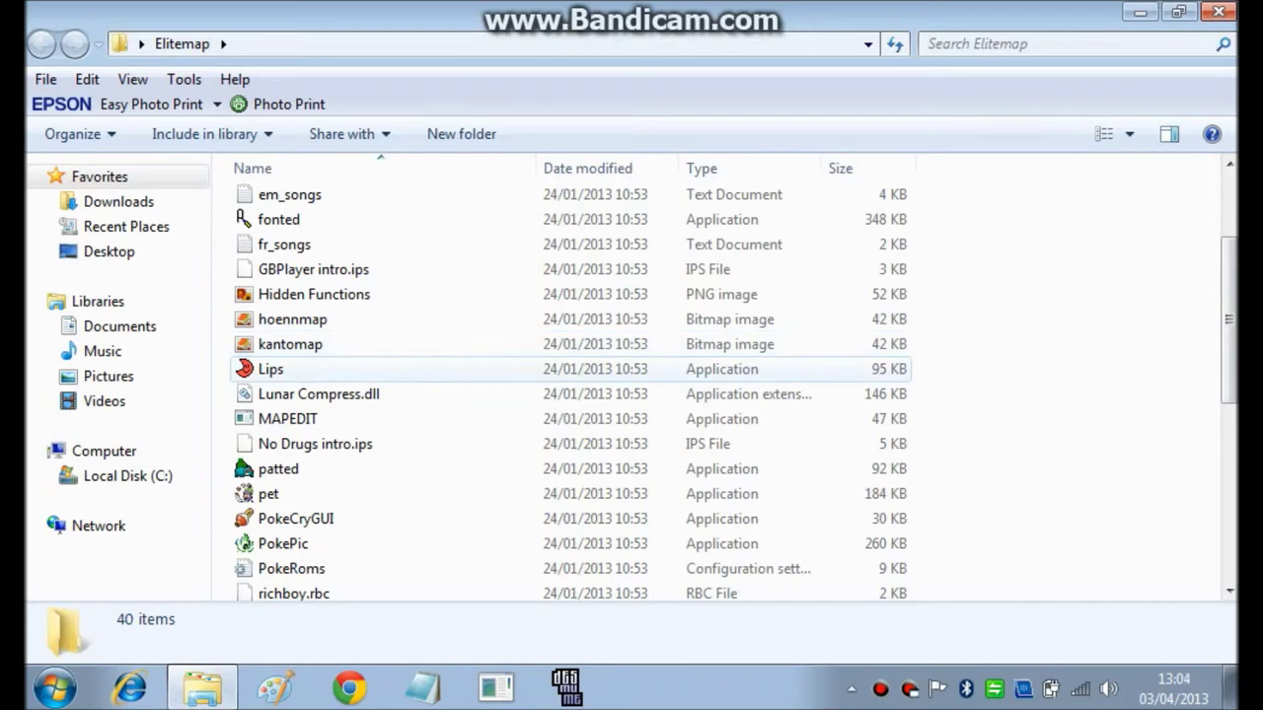
drag(1229, 321, 1229, 375)
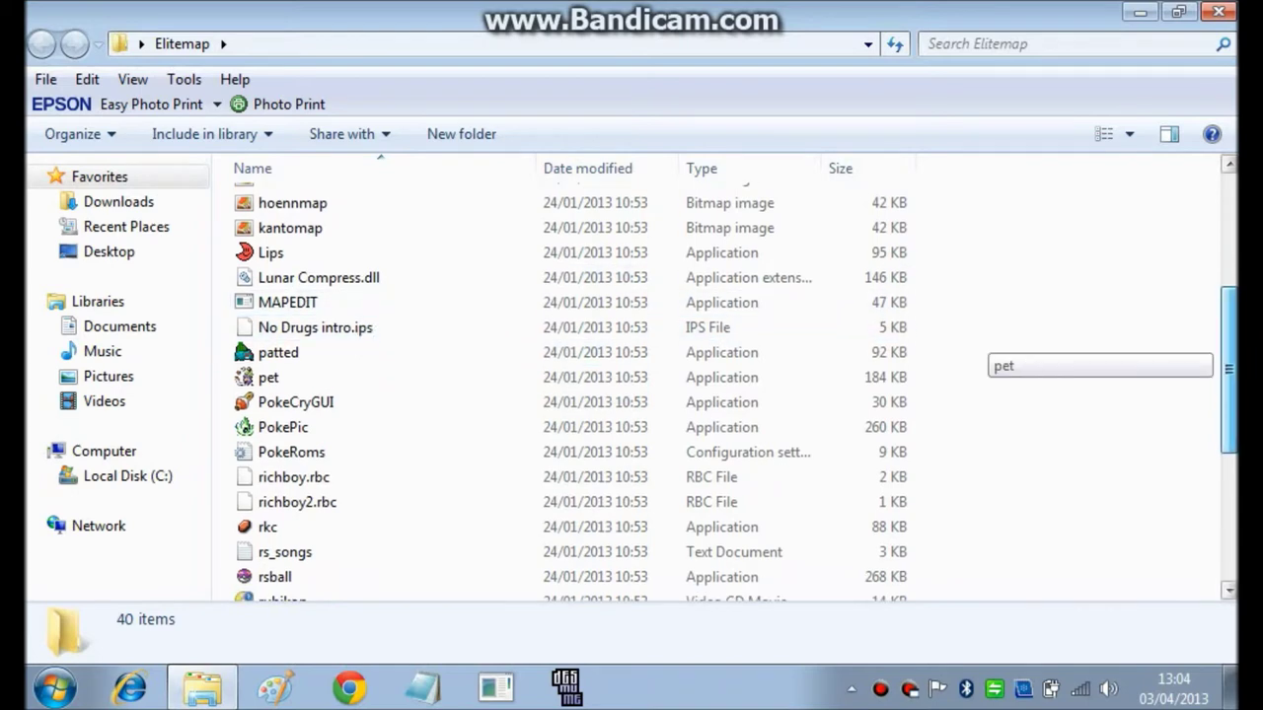
drag(1228, 363, 1229, 373)
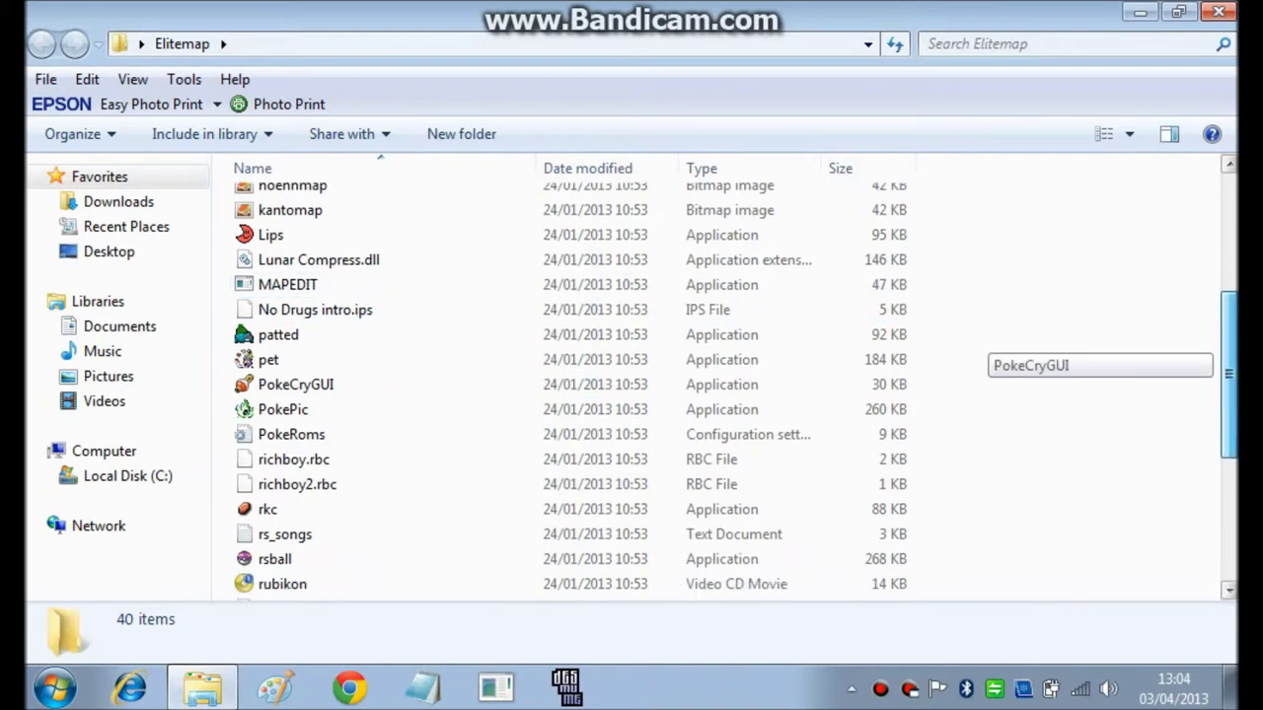
drag(1228, 373, 1228, 420)
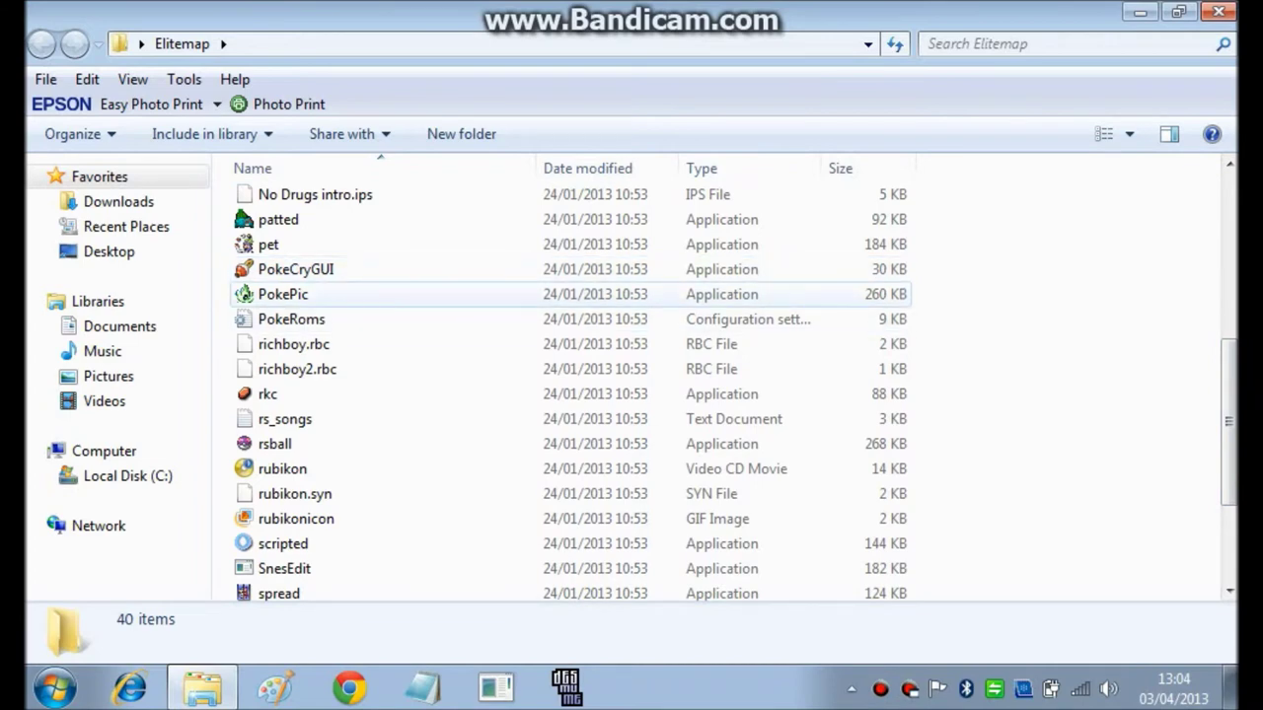
drag(1229, 420, 1228, 454)
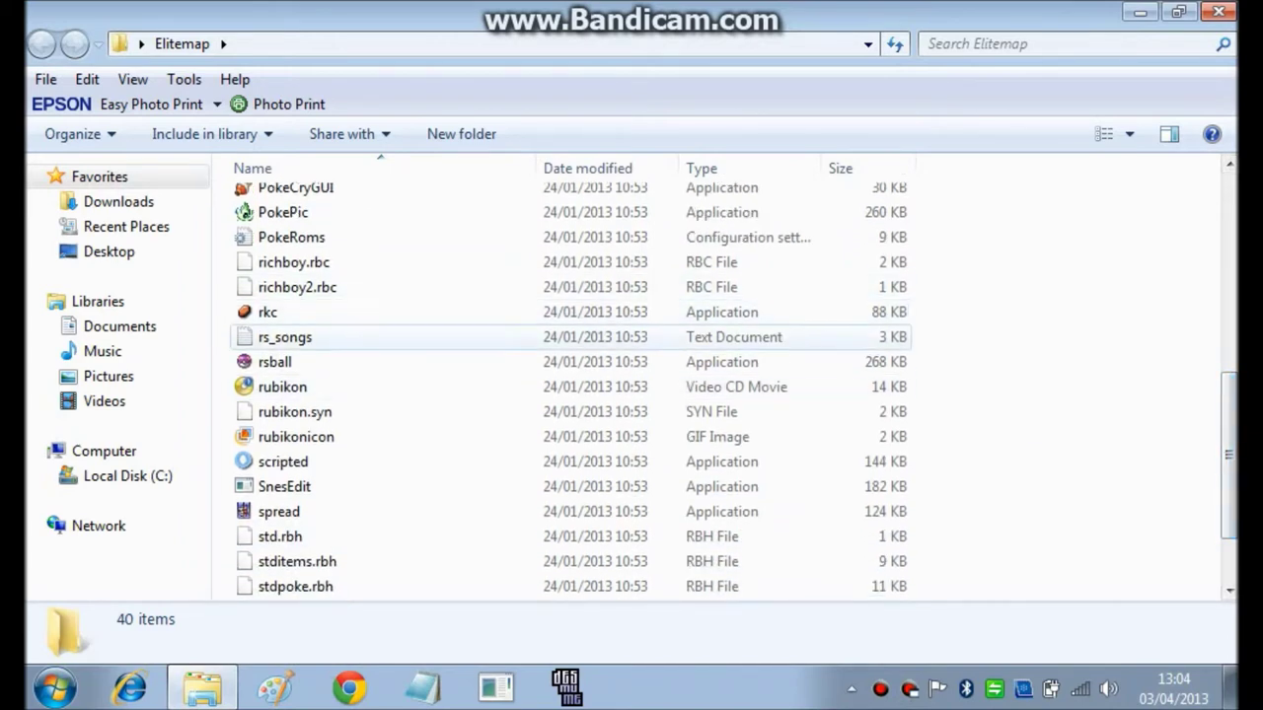
mouse_move(343, 363)
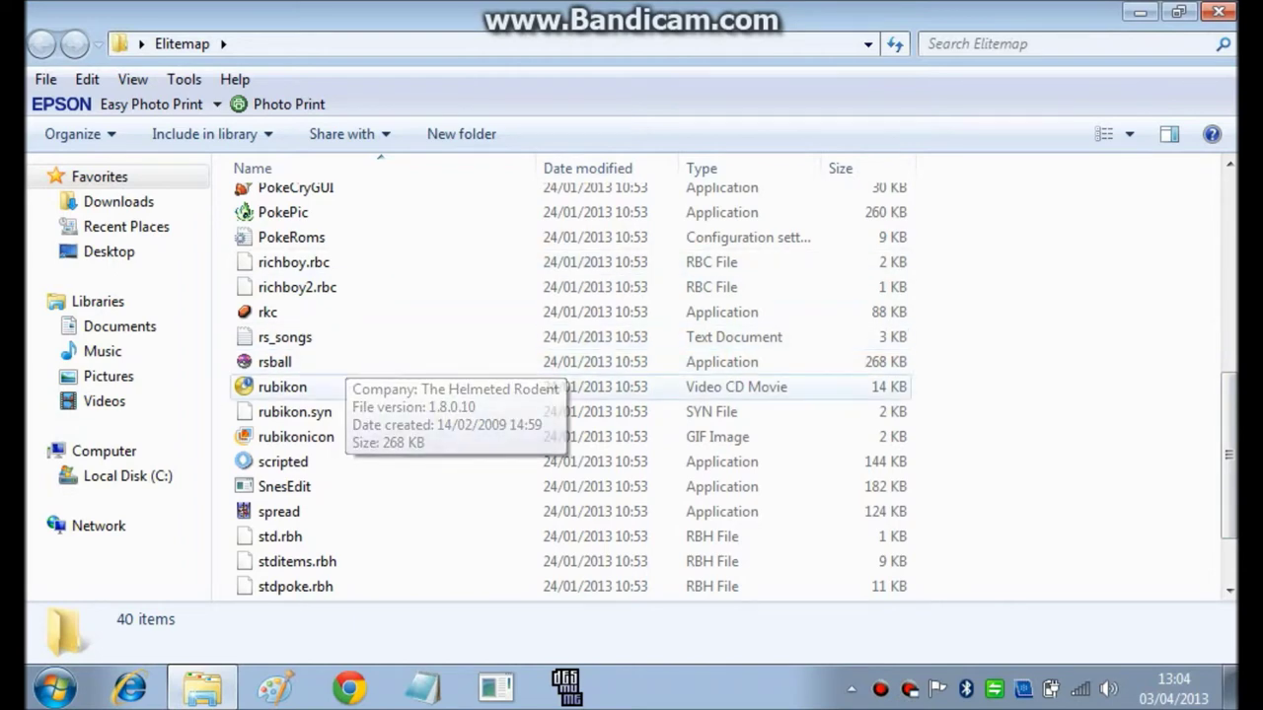
drag(1228, 424, 1229, 465)
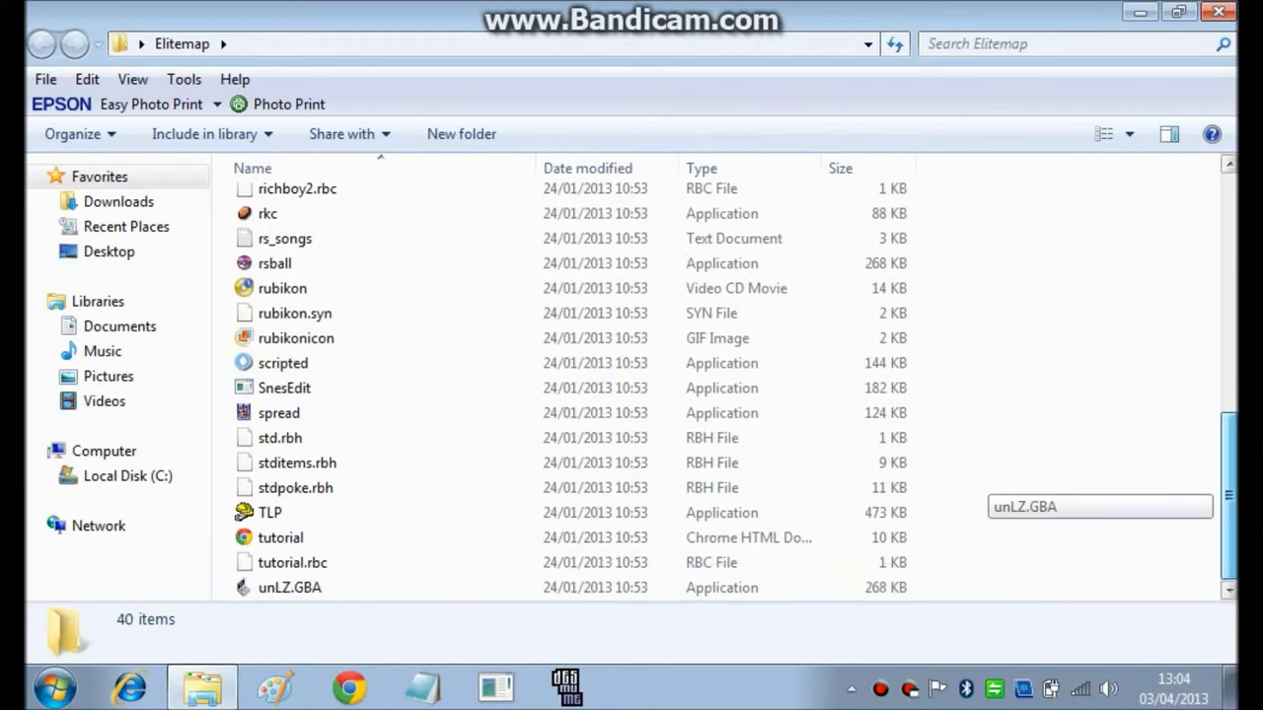
scroll(1228, 499, up, 2)
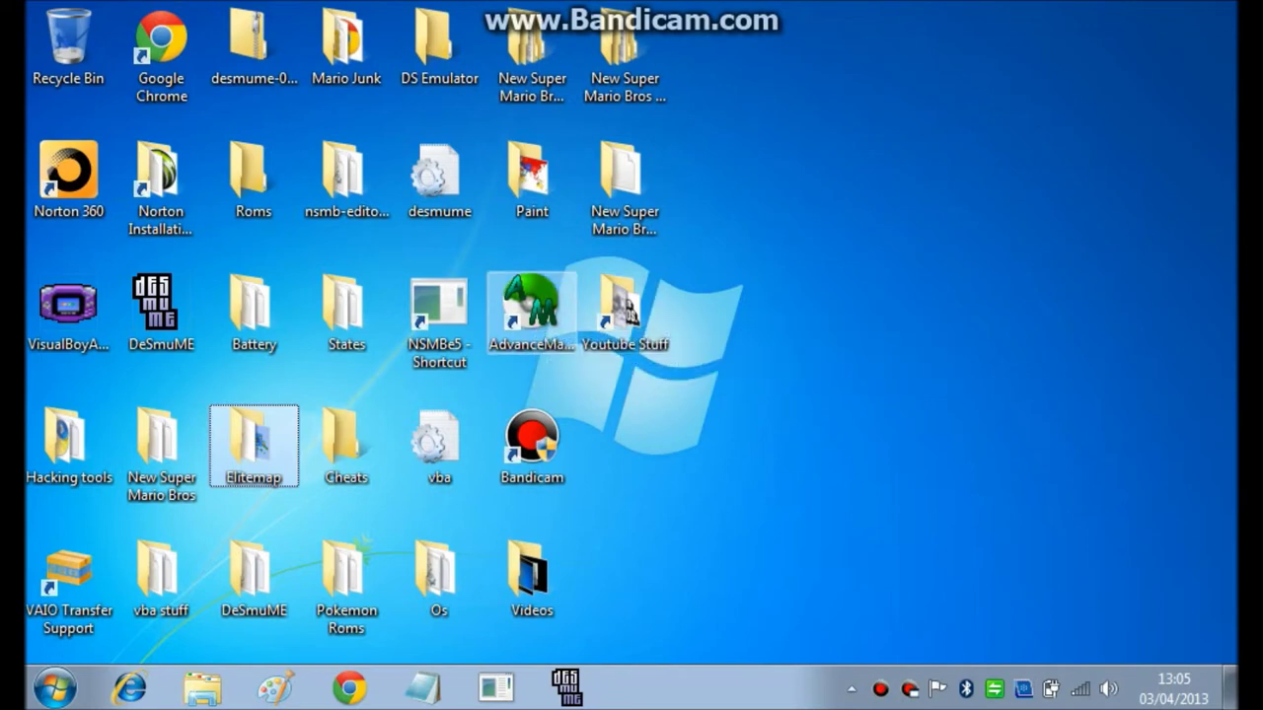
Step: Open a blank Notepad document and test its text entry with an apostrophe, leaving the page empty
click(423, 688)
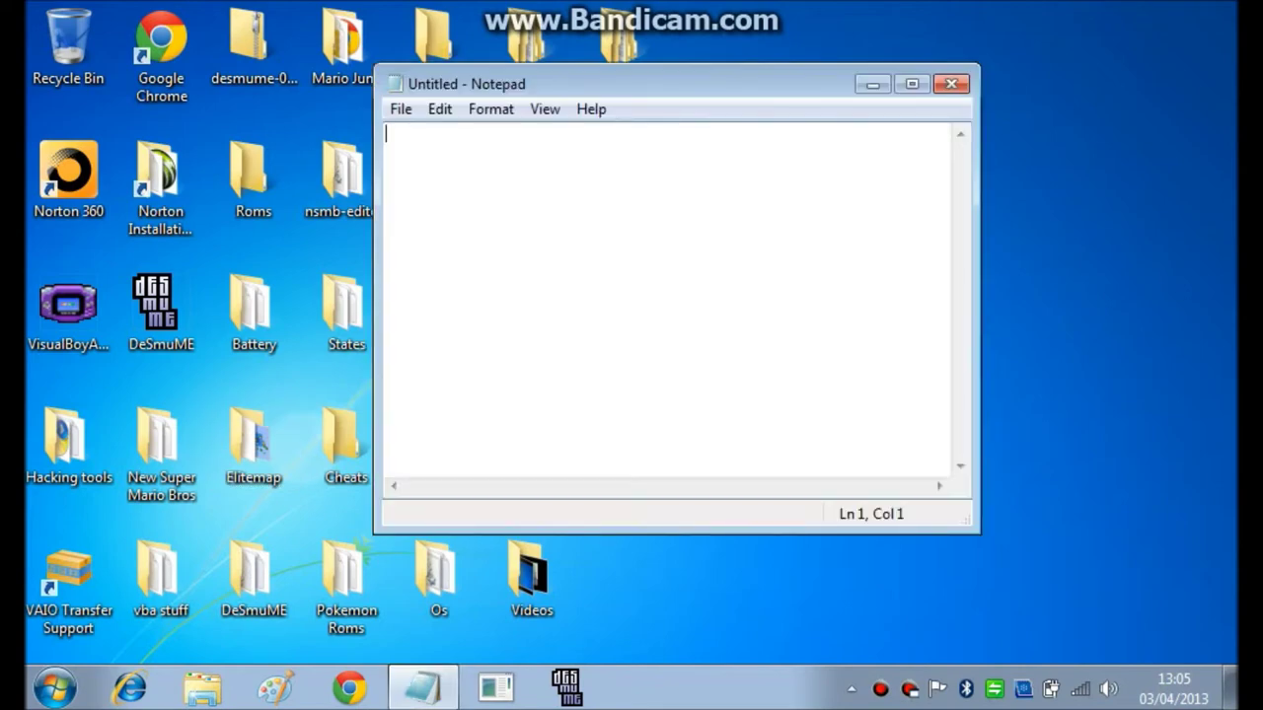
key(BackSpace)
text(')
key(BackSpace)
text(')
key(BackSpace)
key(Return)
key(BackSpace)
key(BackSpace)
Step: Open Notepad's font settings and select Lucida Sans Unicode as the font
click(490, 109)
click(522, 162)
key(alt+o)
key(f)
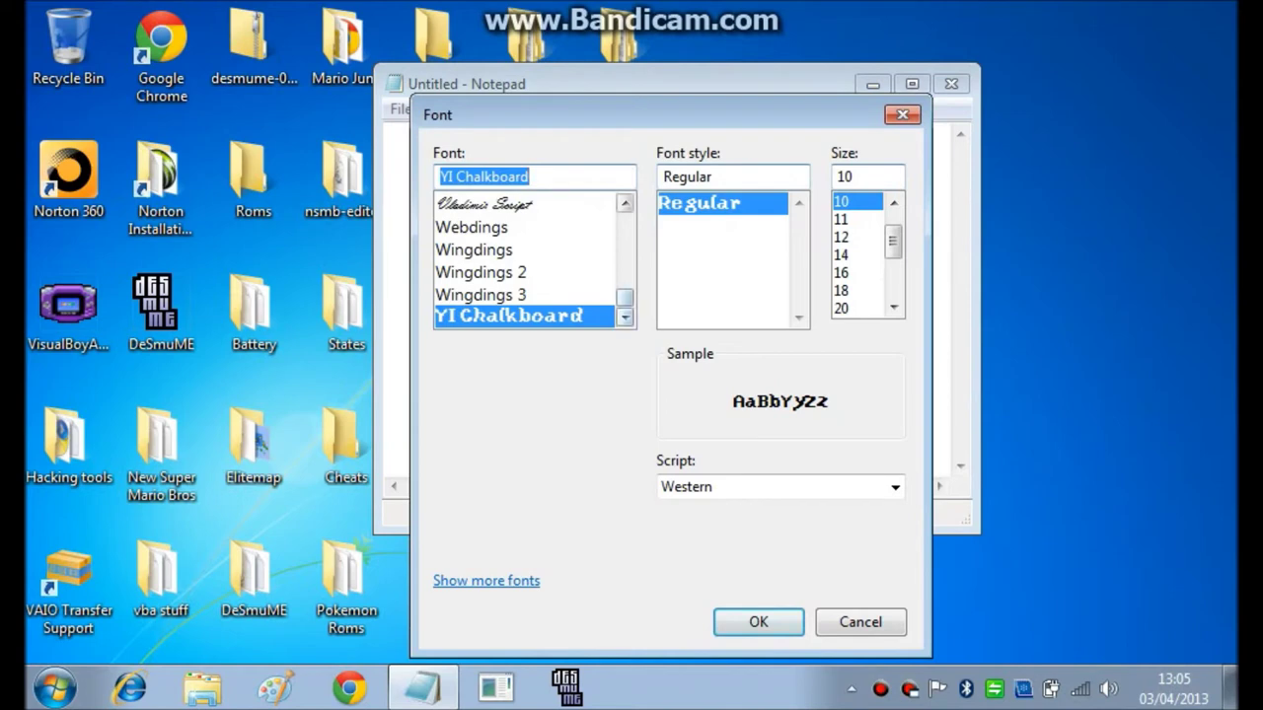
scroll(525, 259, up, 6)
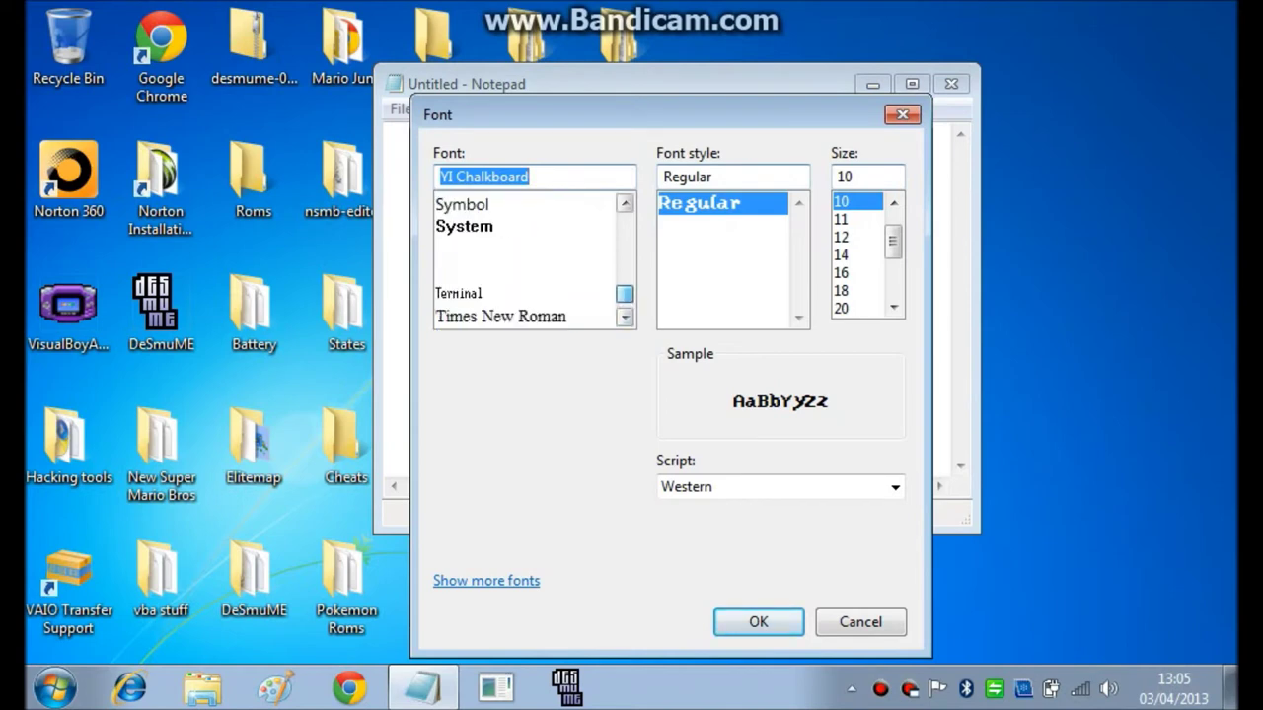
scroll(525, 258, down, 4)
scroll(524, 258, up, 2)
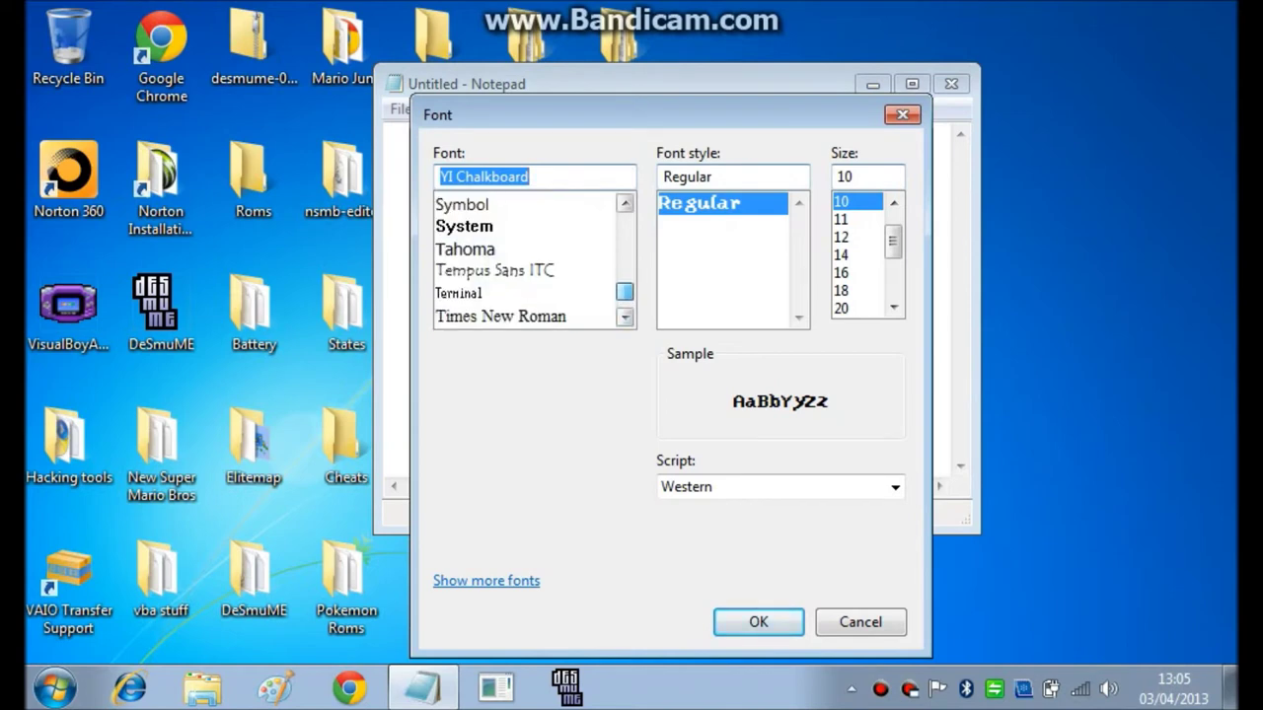
scroll(525, 258, down, 4)
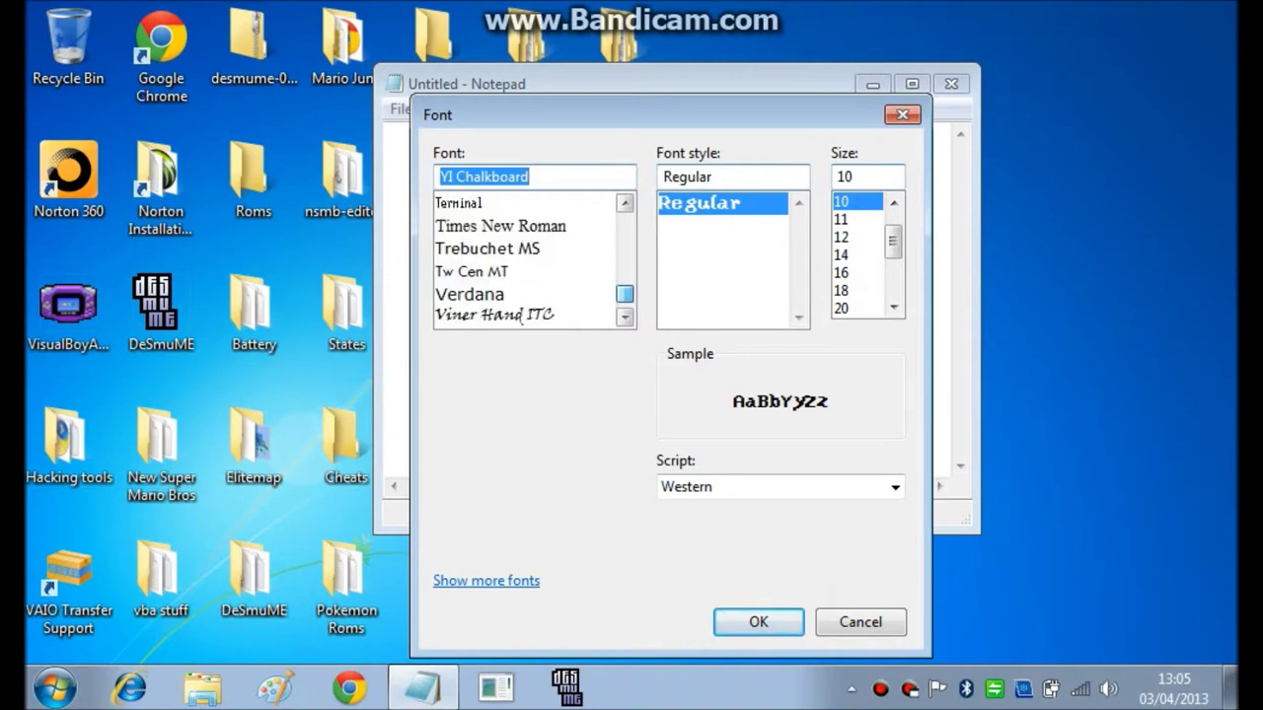
scroll(524, 258, up, 11)
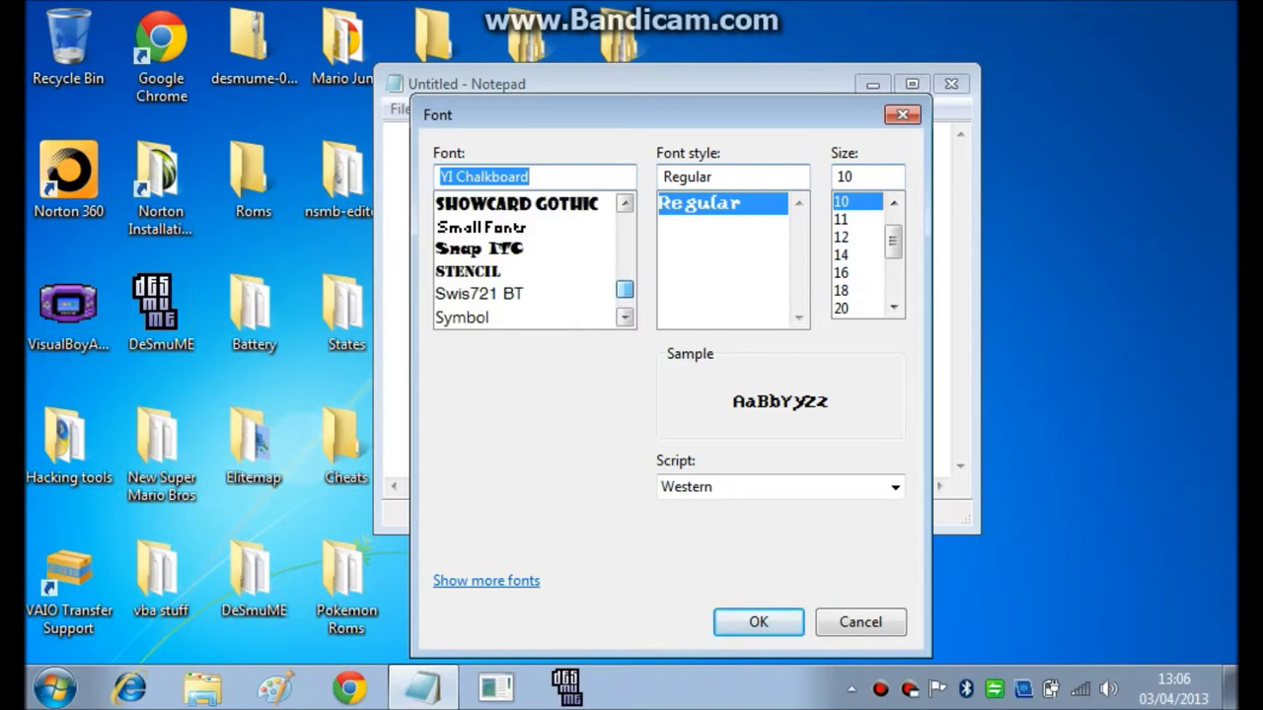
scroll(525, 258, up, 3)
scroll(525, 259, down, 2)
scroll(524, 258, up, 5)
scroll(525, 258, up, 10)
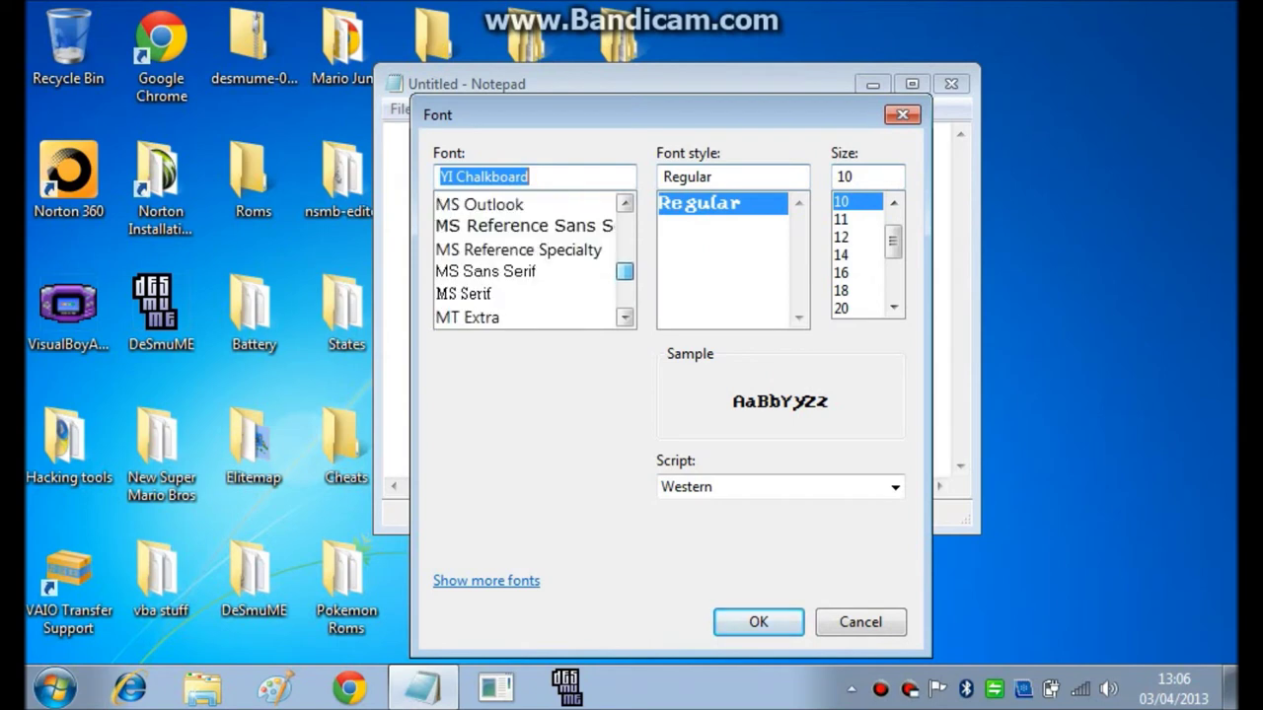
scroll(525, 258, up, 4)
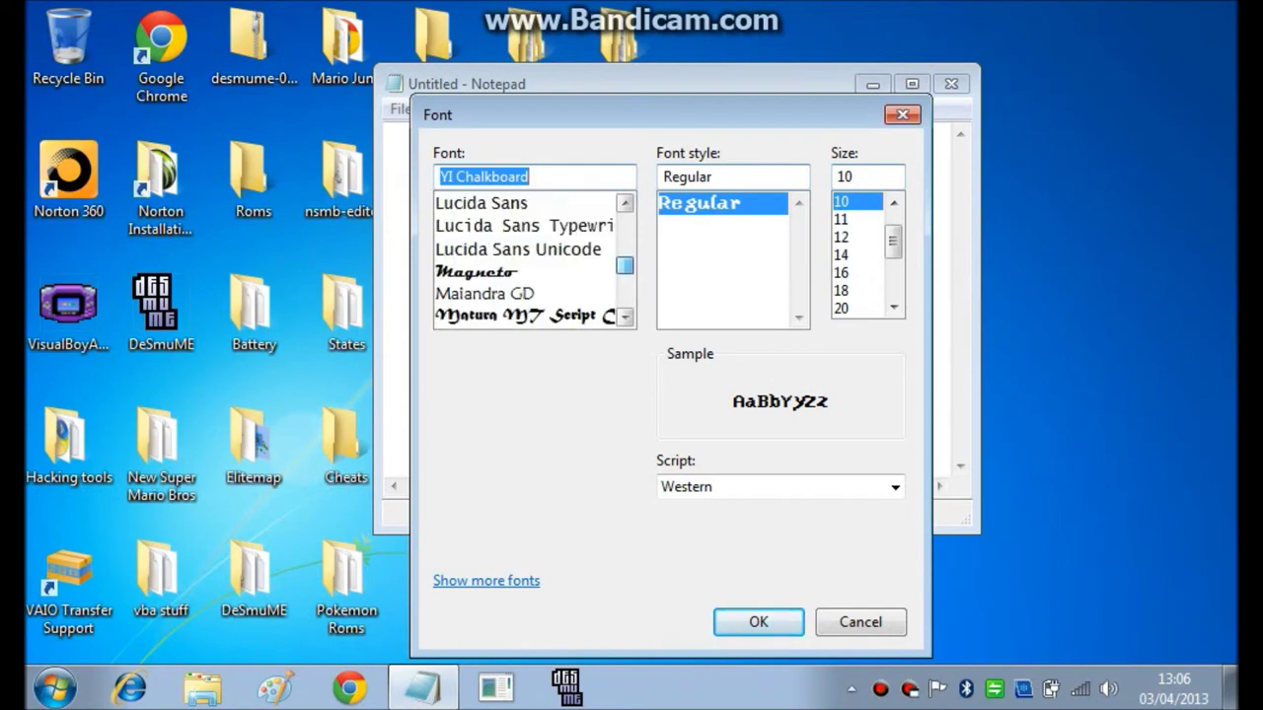
click(523, 250)
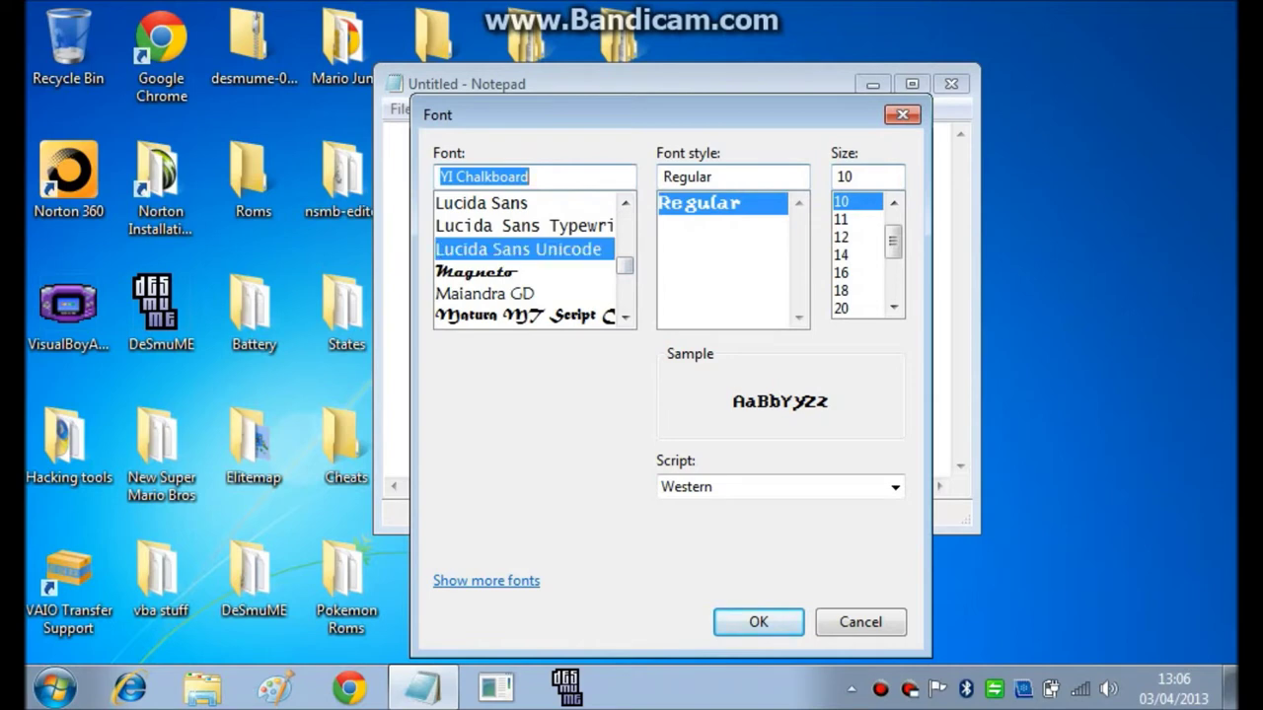
Step: Set the Notepad font to Lucida Console and apply it
click(625, 203)
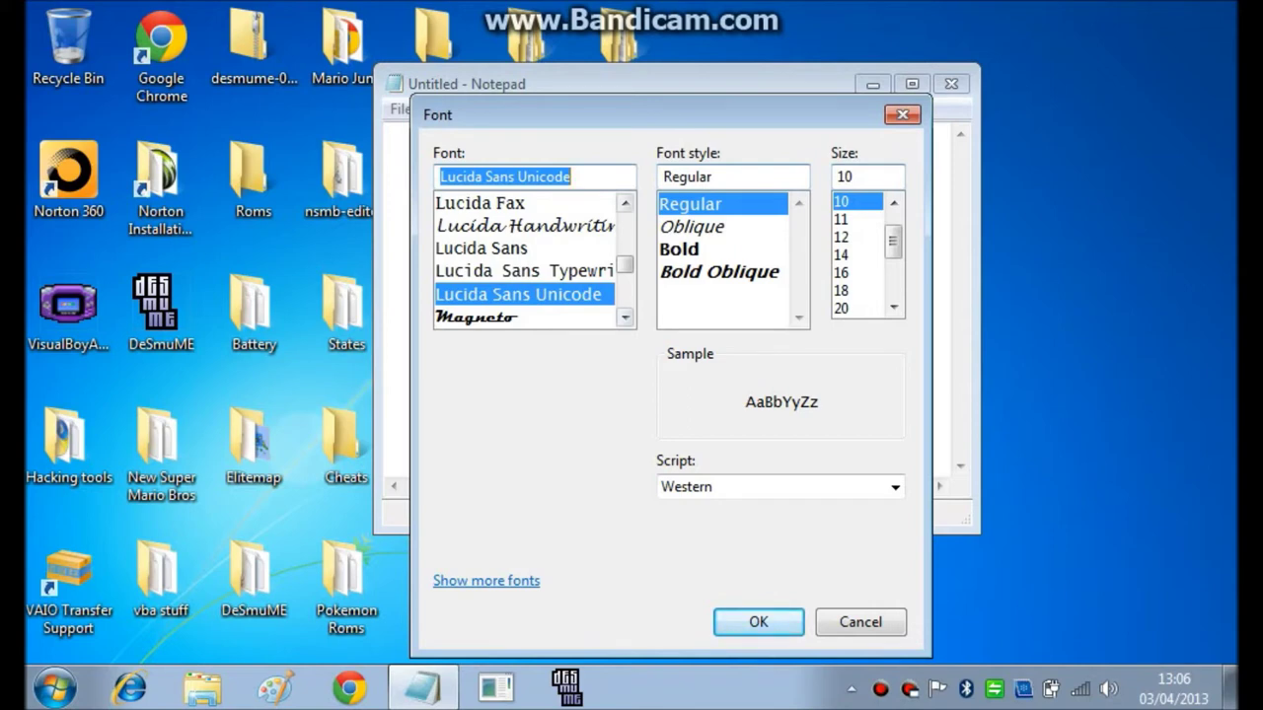
scroll(624, 317, up, 3)
click(624, 317)
click(624, 317)
click(624, 317)
click(625, 317)
click(625, 317)
click(625, 316)
click(624, 202)
click(624, 203)
click(504, 202)
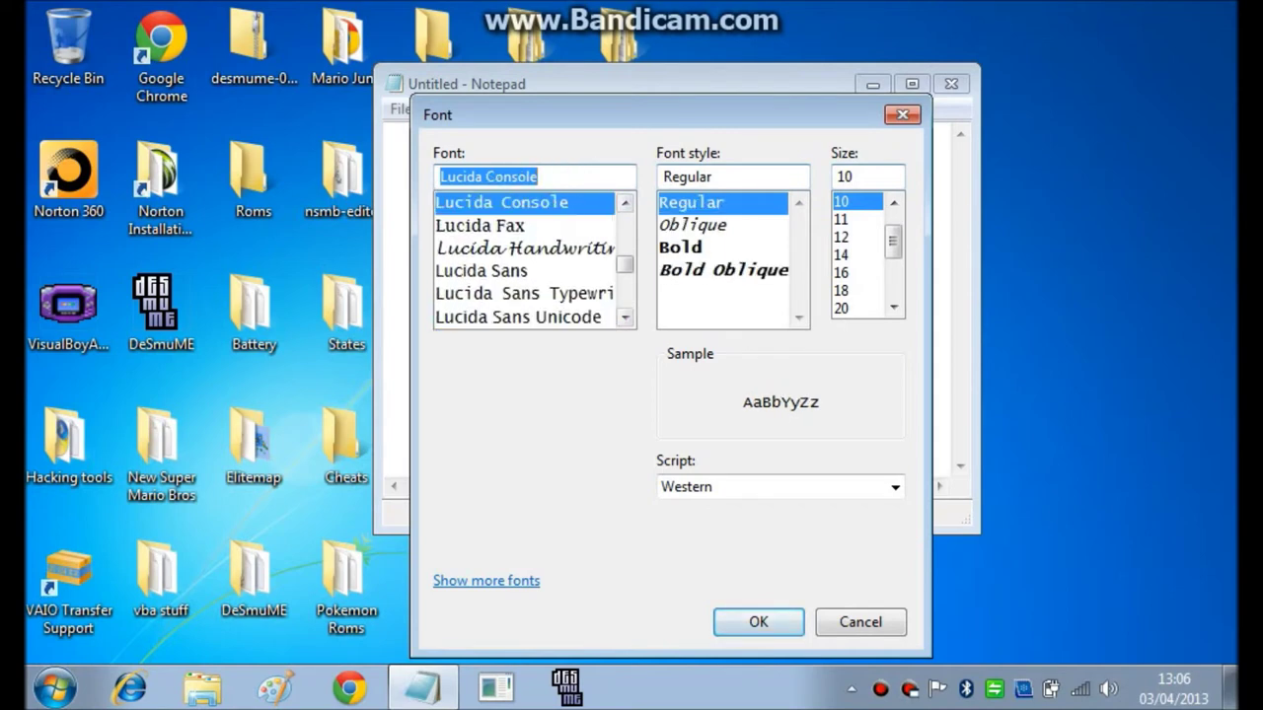
key(Return)
Step: Write a sample script in the blank document with "#org" on line one and "$script" on line two
text(~)
key(BackSpace)
text(#)
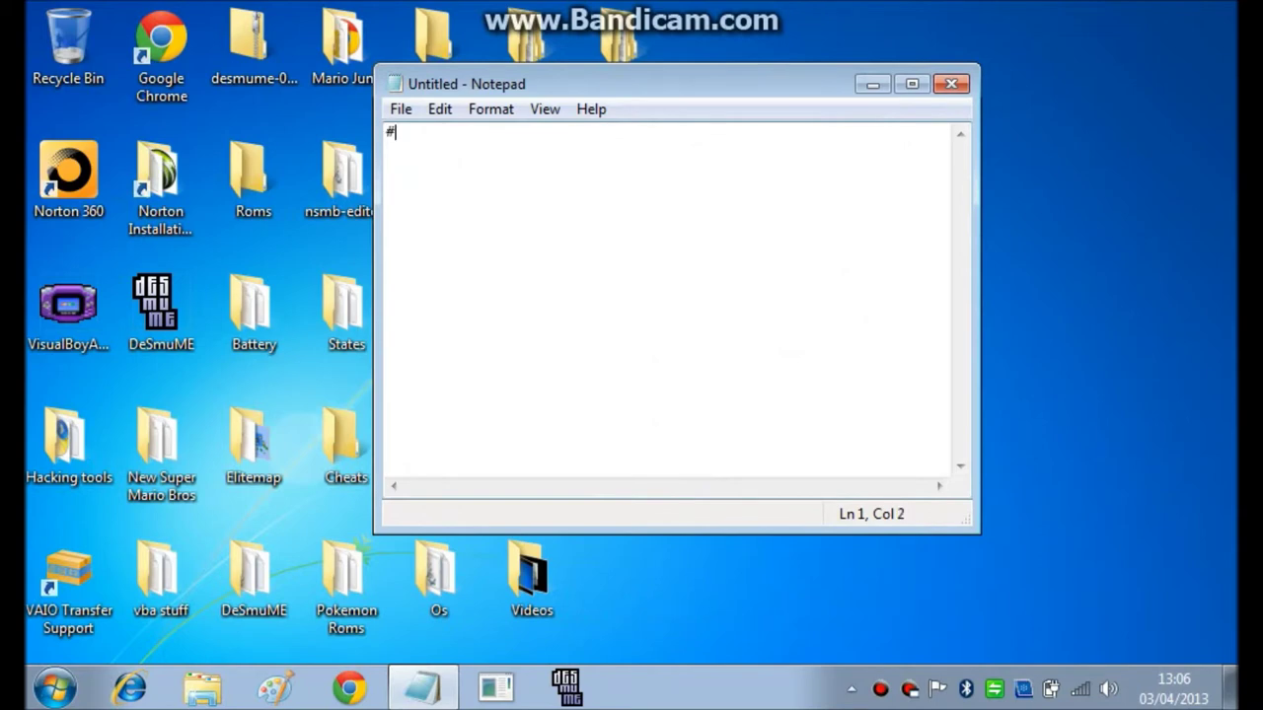
text(org)
key(Return)
text($script)
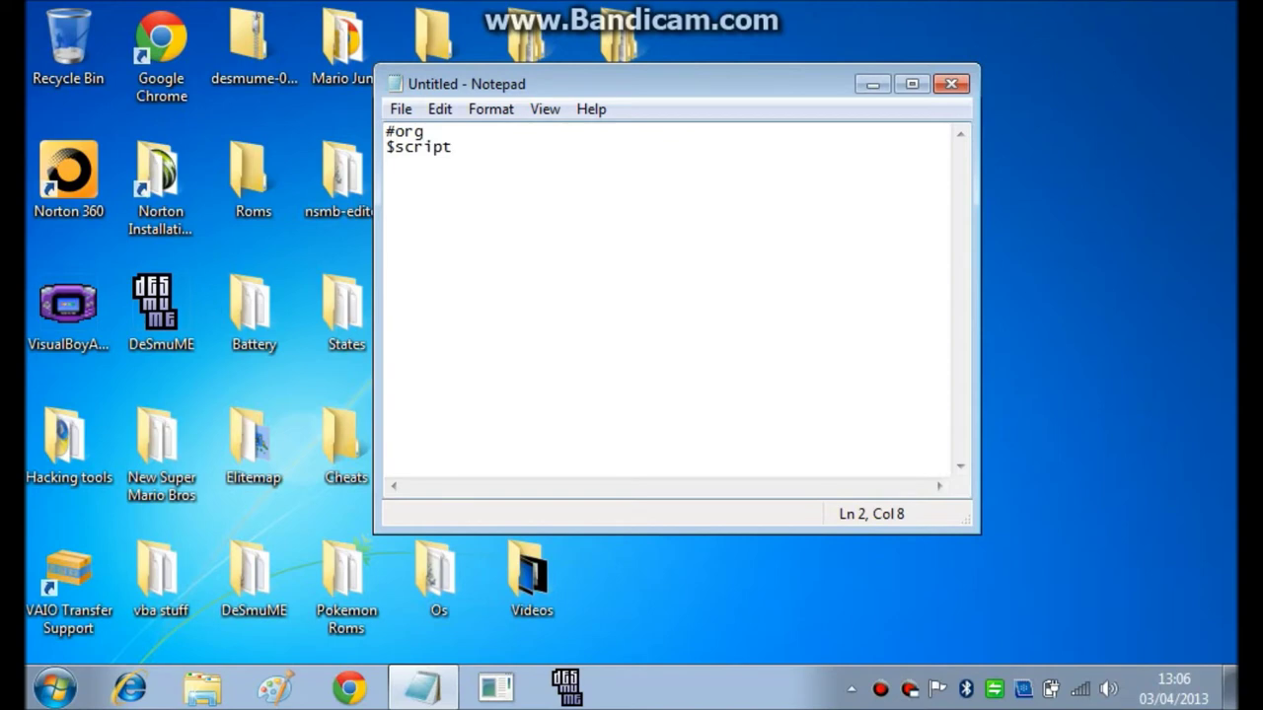
Step: Erase all of the sample script text and close Notepad
key(ctrl+a)
key(BackSpace)
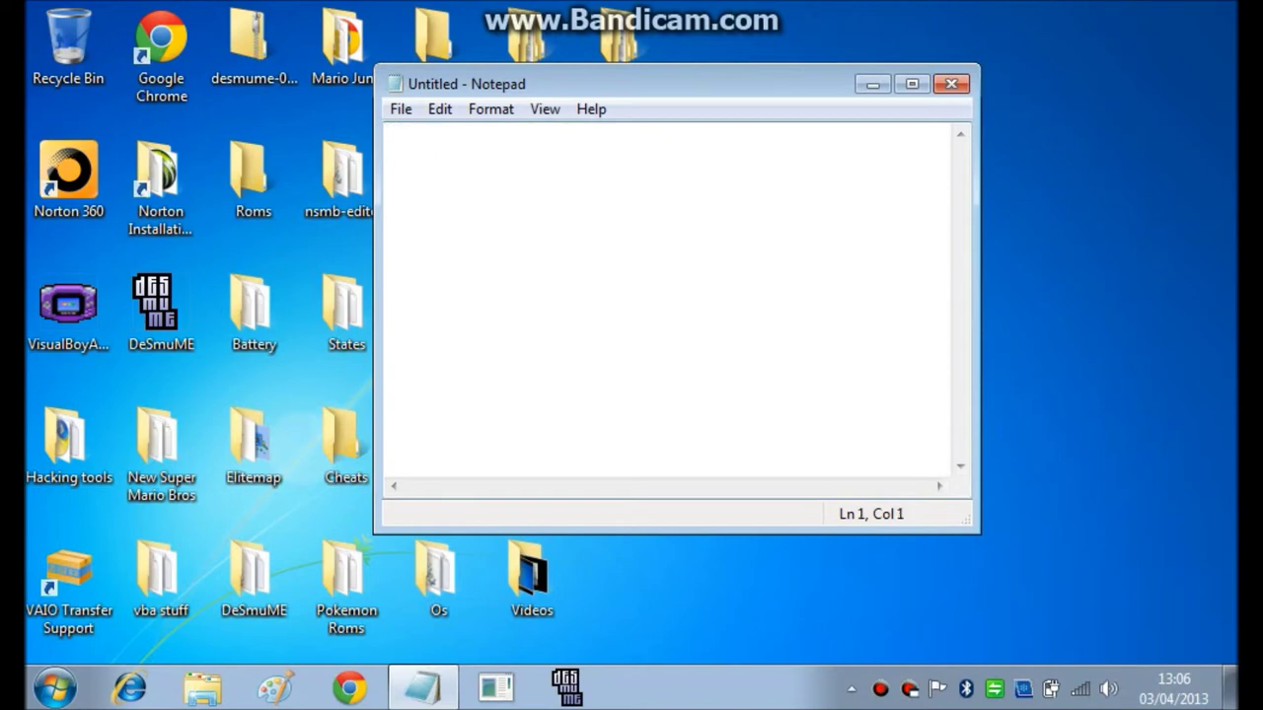
click(951, 84)
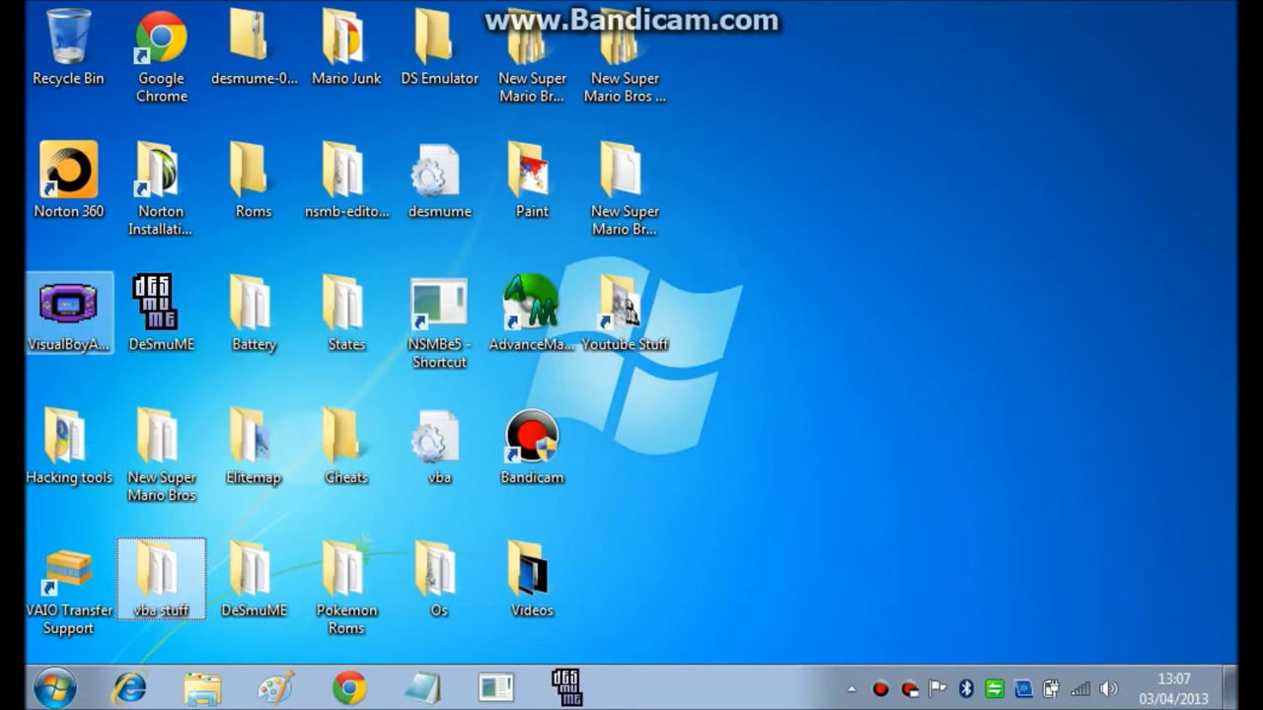
Step: Launch the VisualBoyAdvance emulator from the desktop to show its window, and close it again
click(83, 314)
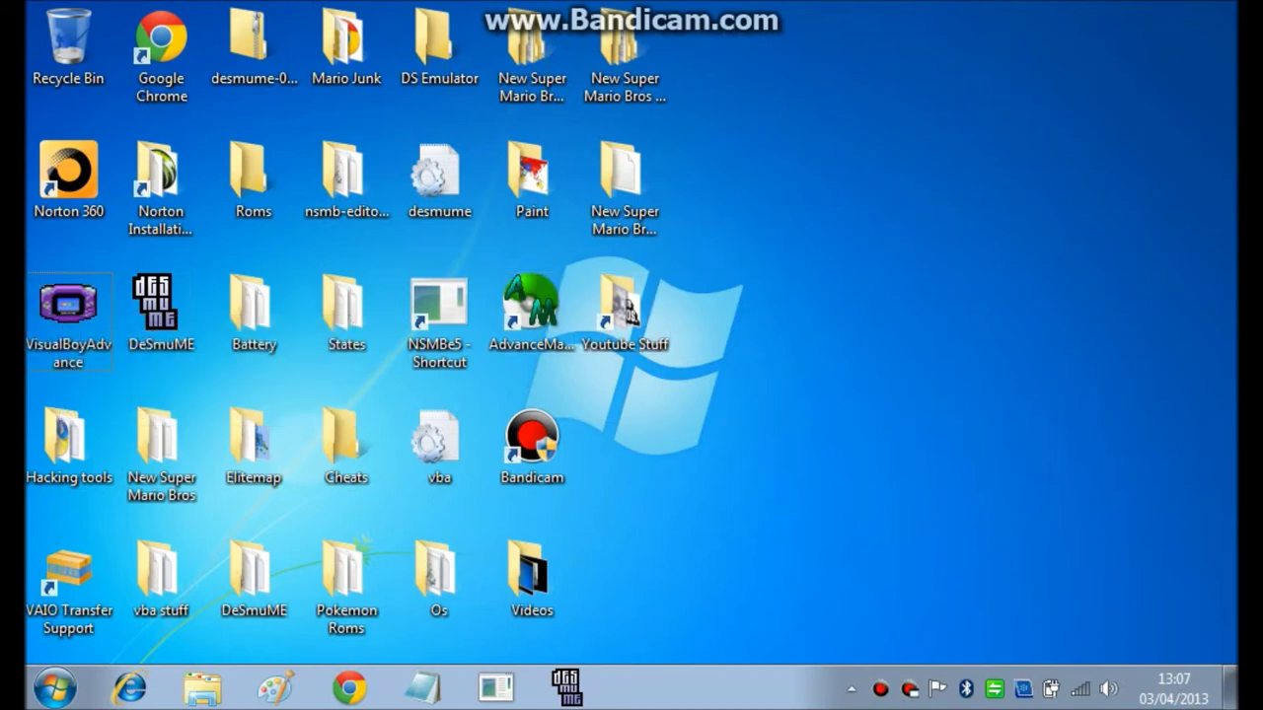
key(Return)
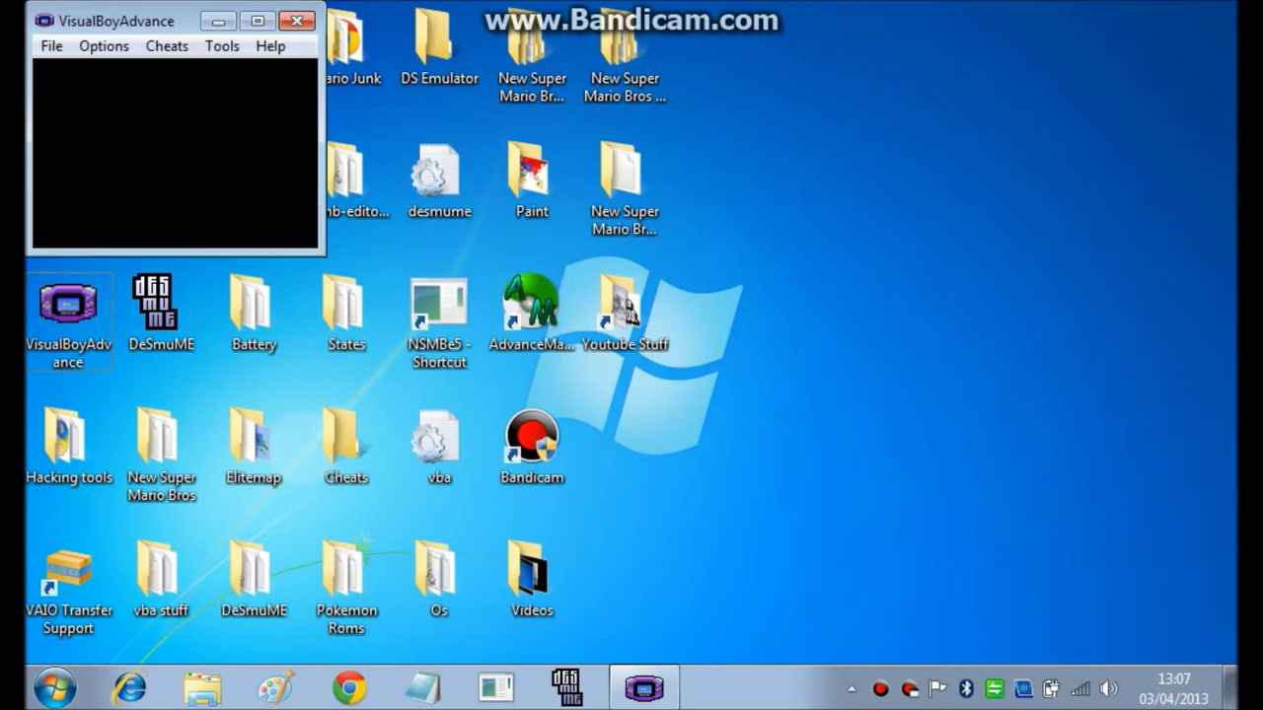
click(296, 20)
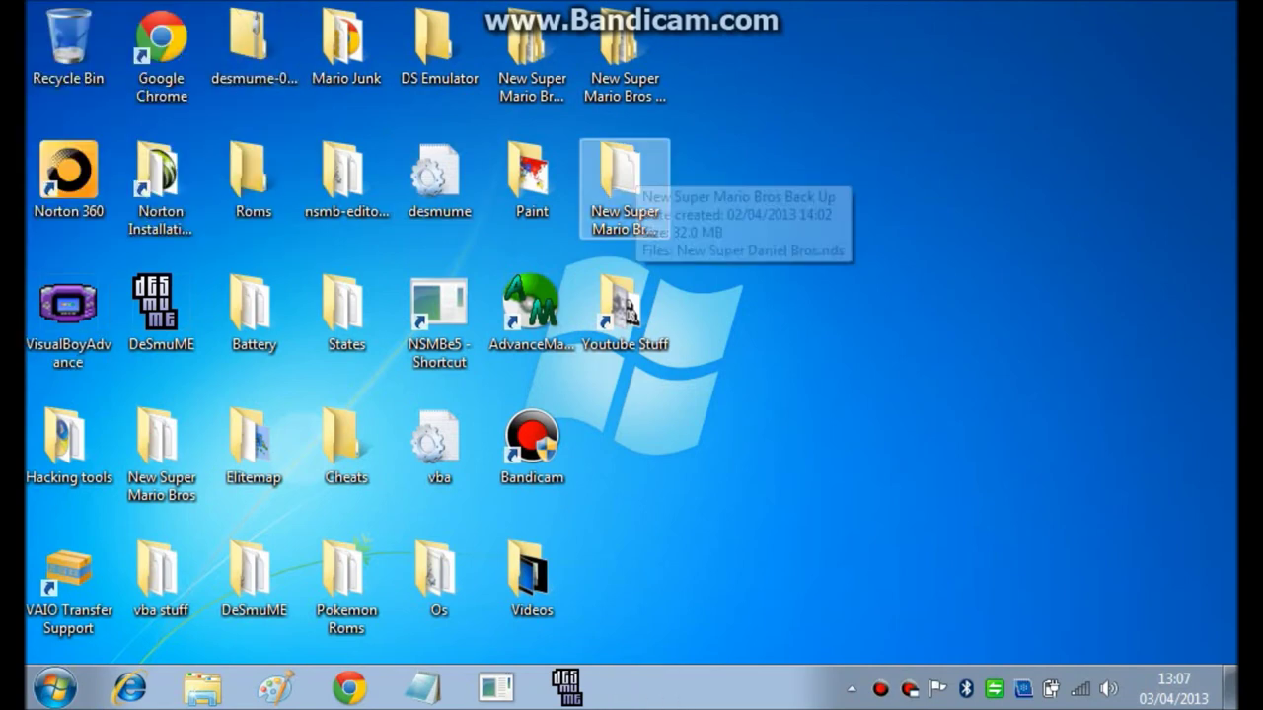
drag(944, 184, 669, 189)
drag(852, 205, 933, 299)
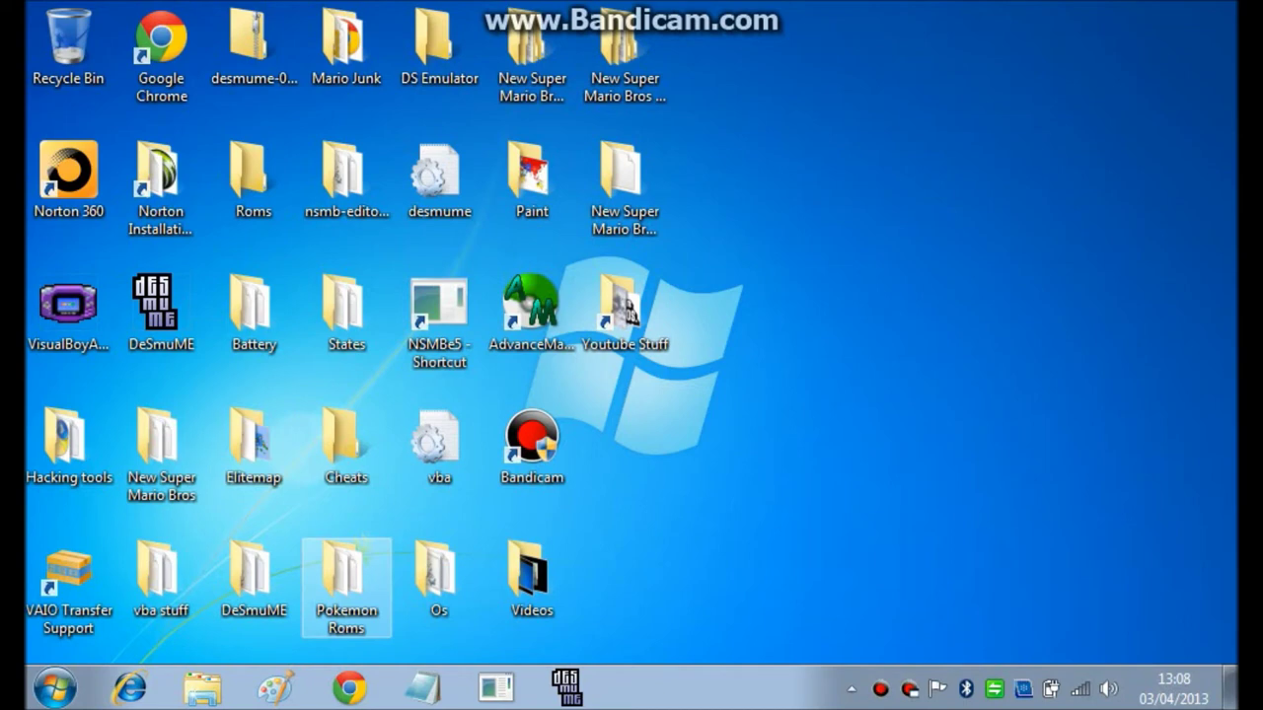
Step: Open the Hacking tools folder, look through the Downloads folder for the hacking tool archives, and close the window
click(69, 444)
double_click(68, 449)
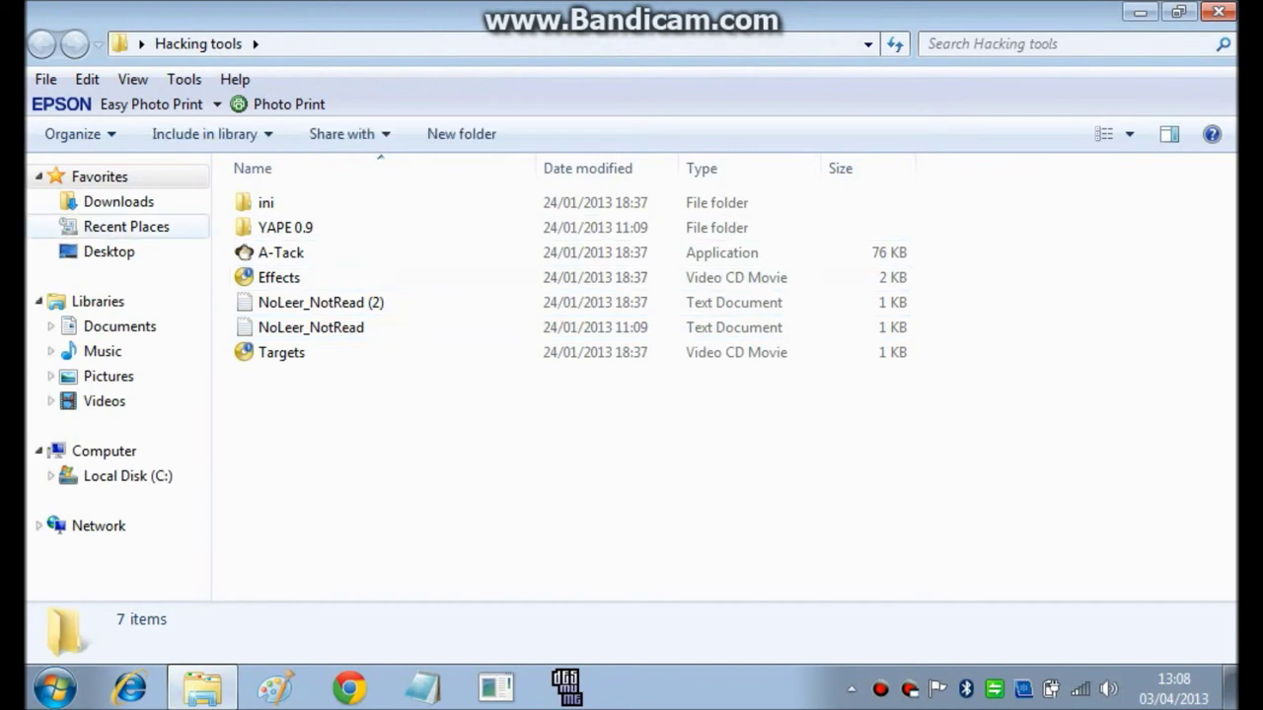
click(118, 202)
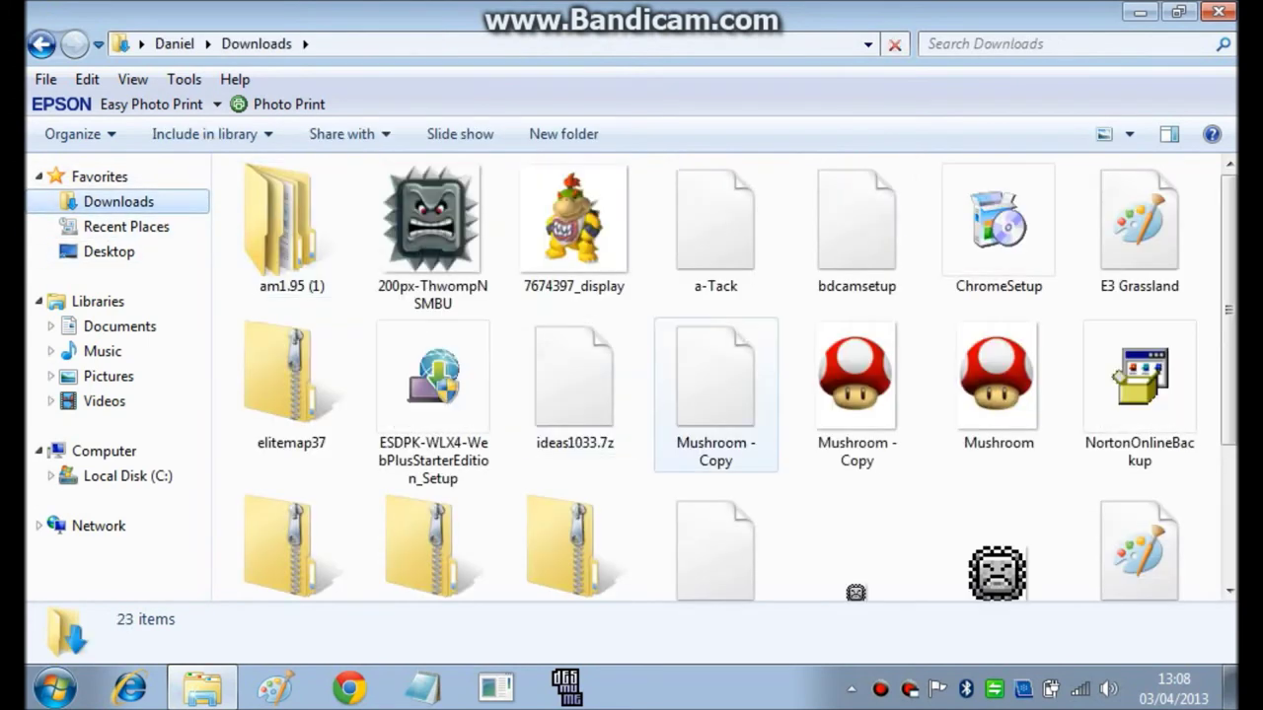
scroll(725, 374, down, 3)
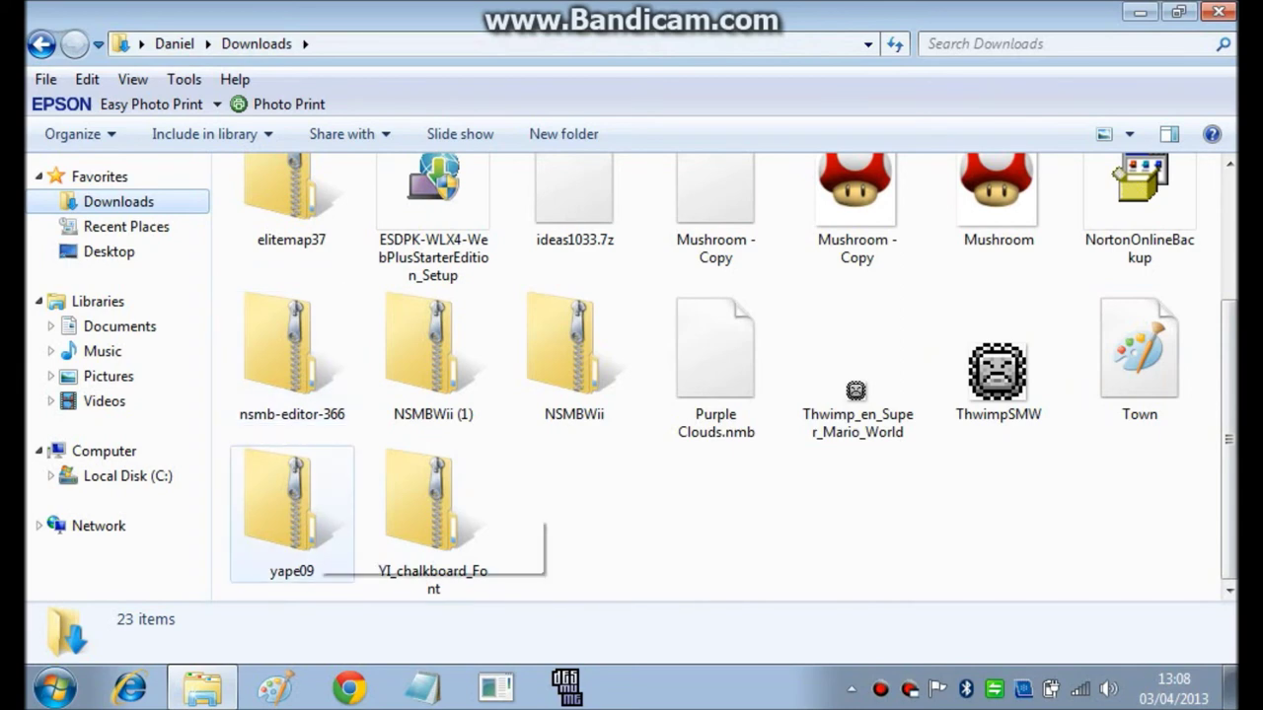
scroll(730, 378, up, 1)
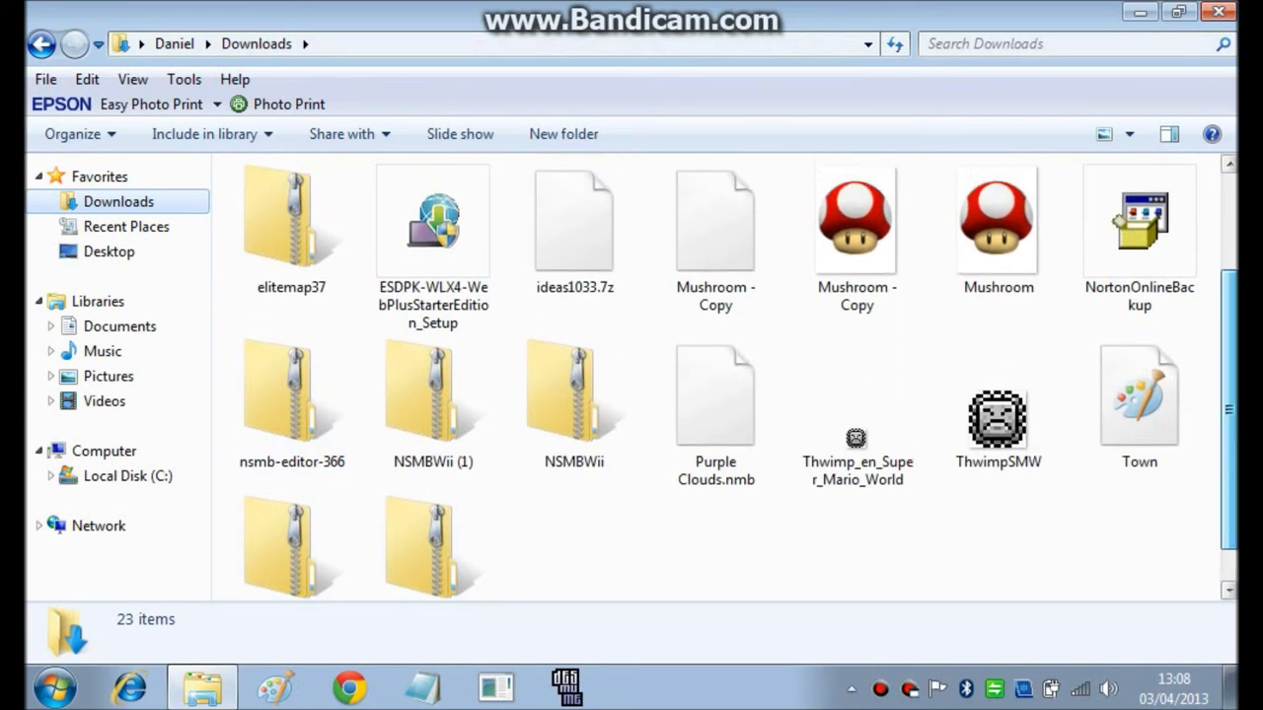
scroll(730, 378, up, 2)
scroll(730, 378, down, 2)
scroll(730, 377, up, 1)
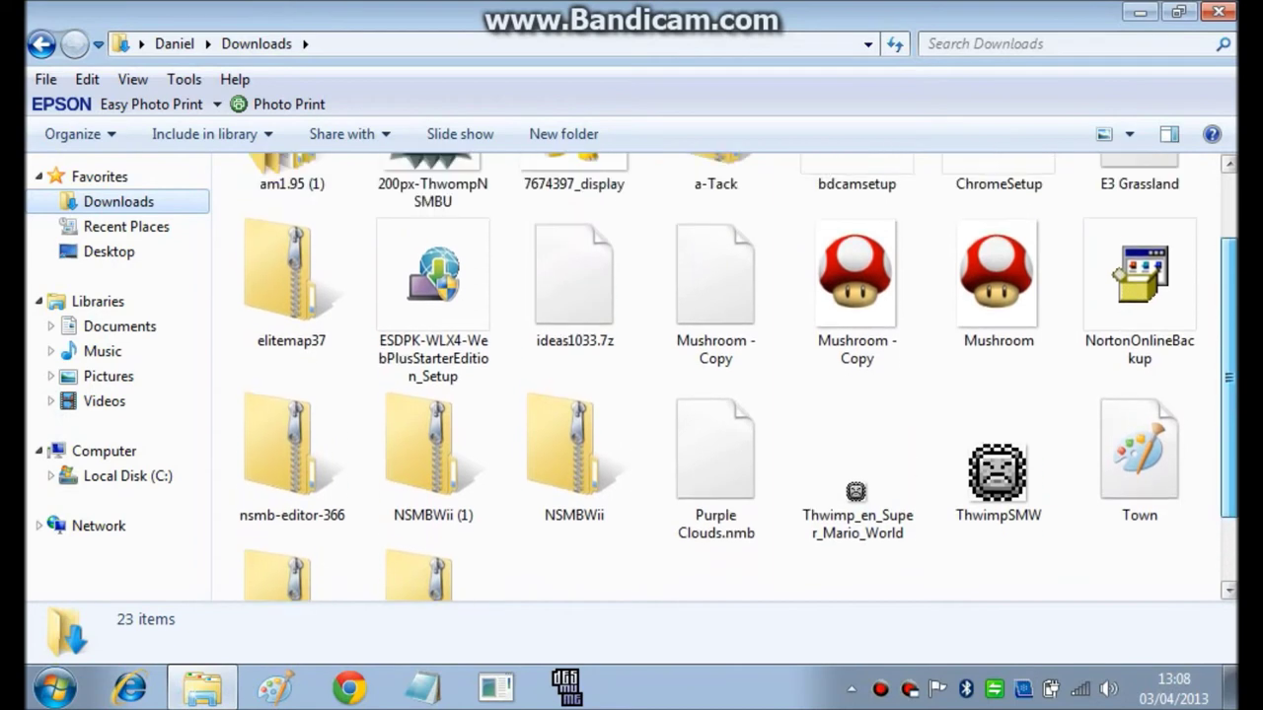
scroll(730, 378, down, 2)
click(1139, 355)
mouse_move(1228, 434)
mouse_down()
mouse_move(1228, 388)
mouse_move(1228, 411)
mouse_up()
click(1218, 12)
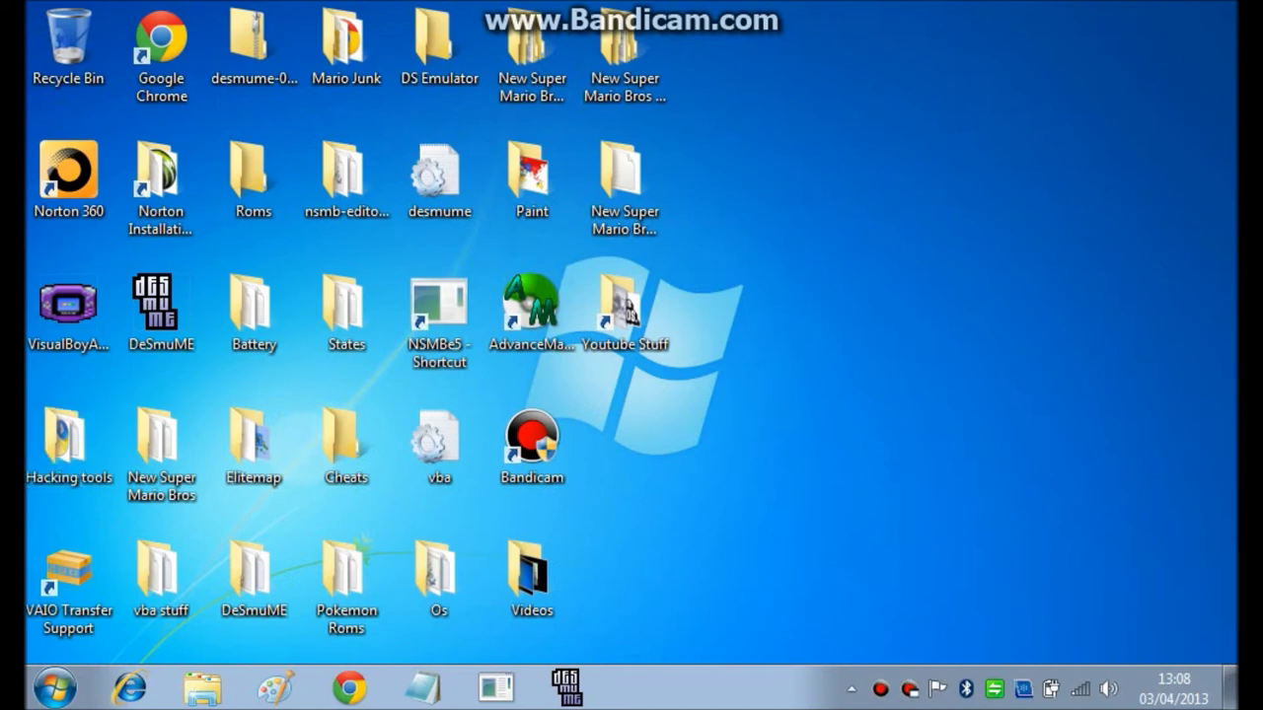
Step: Open the Pokemon Roms folder on the desktop to look at its ROM files, and close it again
right_click(715, 69)
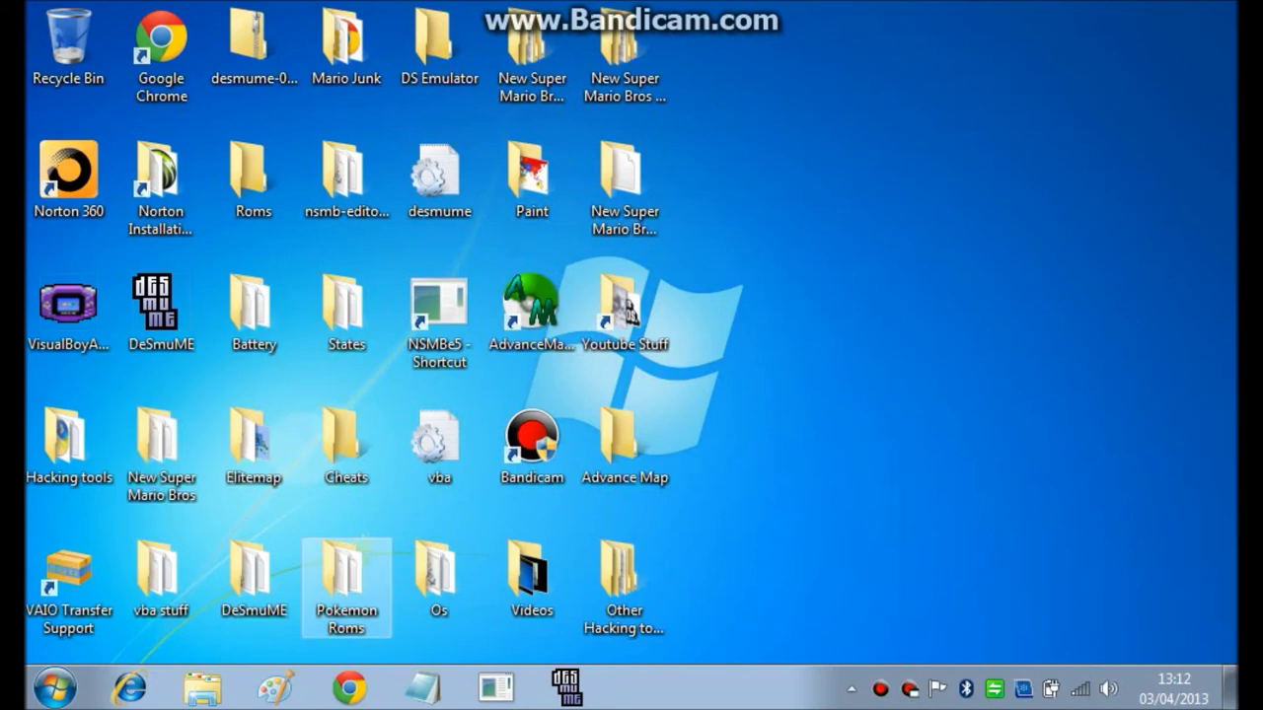
double_click(347, 584)
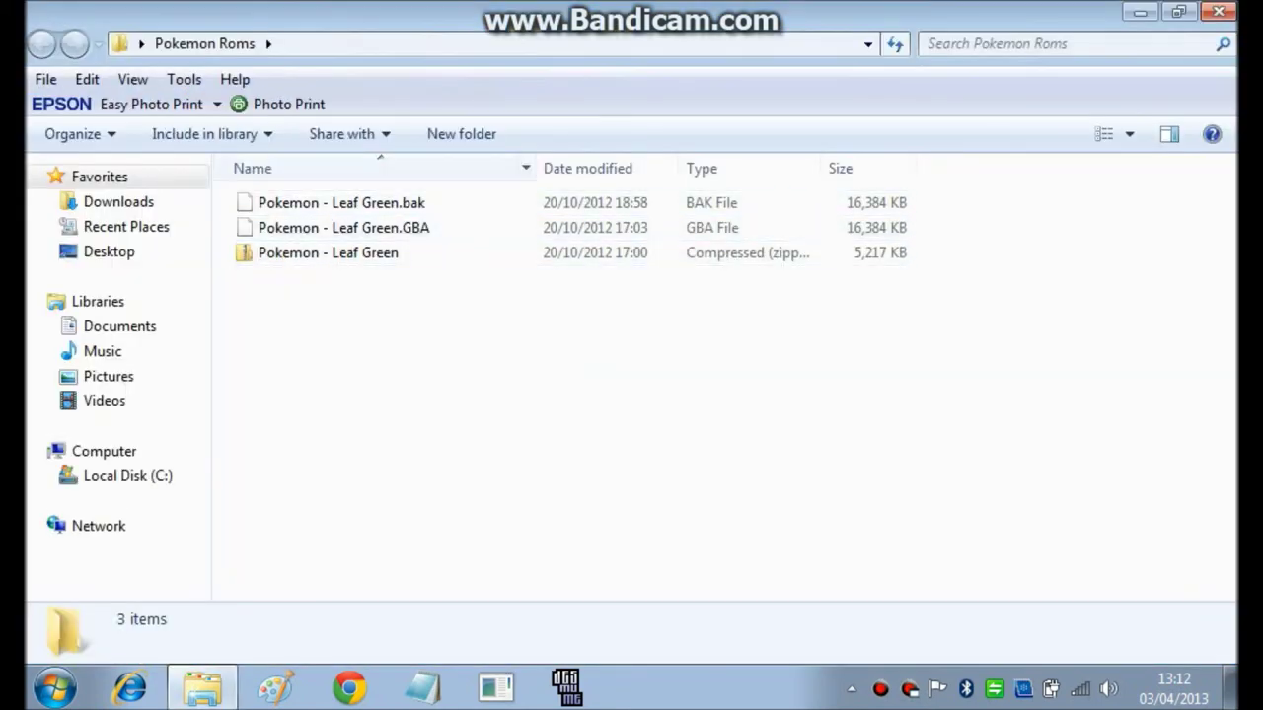
drag(503, 402, 333, 371)
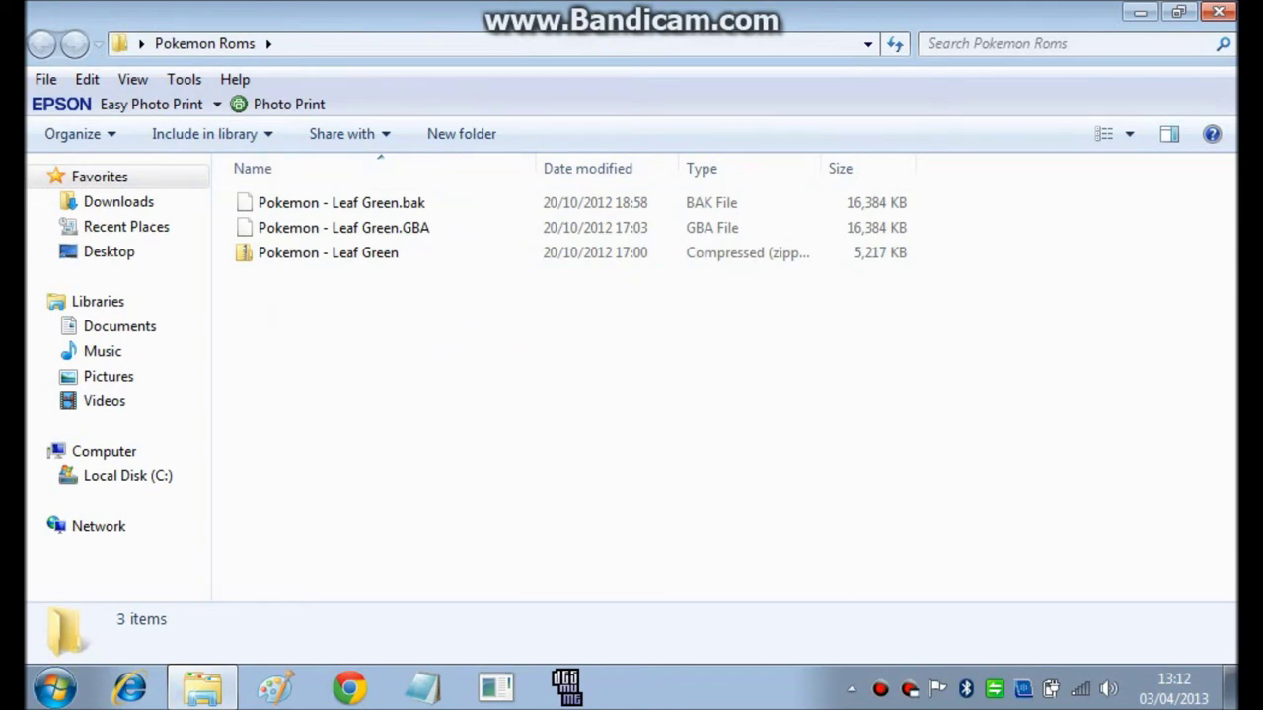
click(1219, 12)
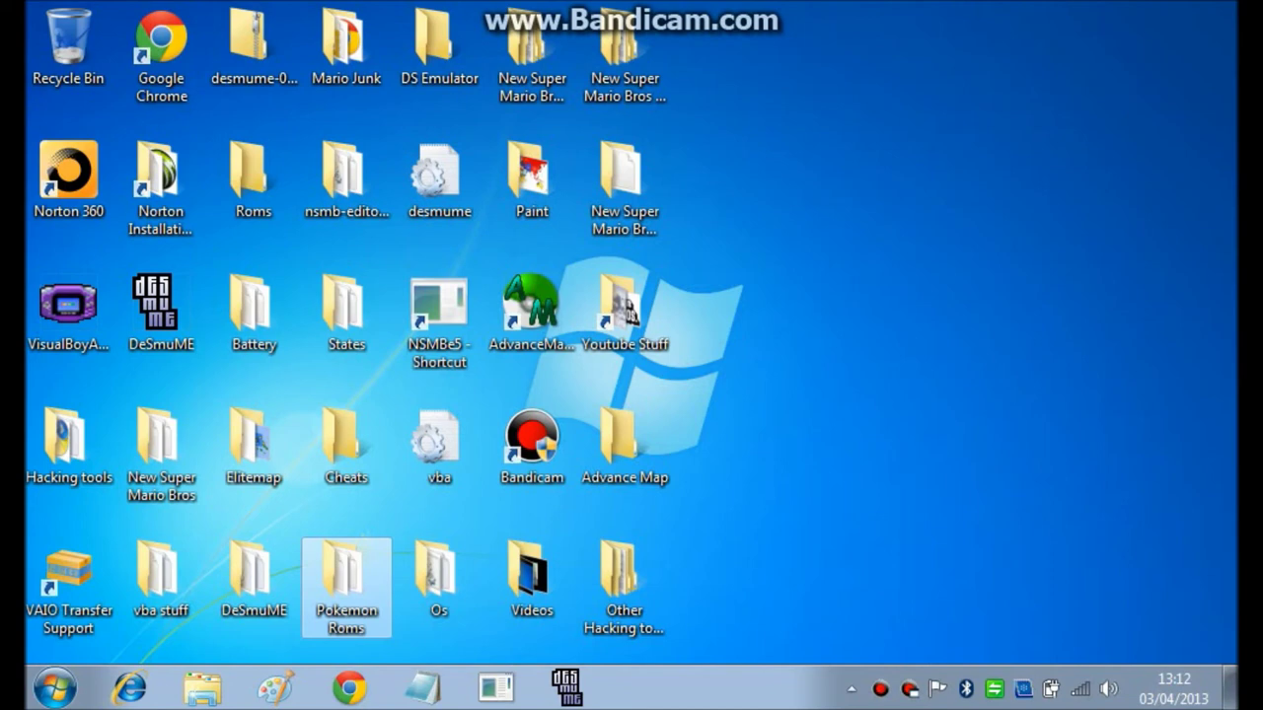
Step: Move the Pokemon - Emerald Version (U) .bak and .gba files from the vba stuff folder into Pokemon Roms, and close the folder
double_click(161, 577)
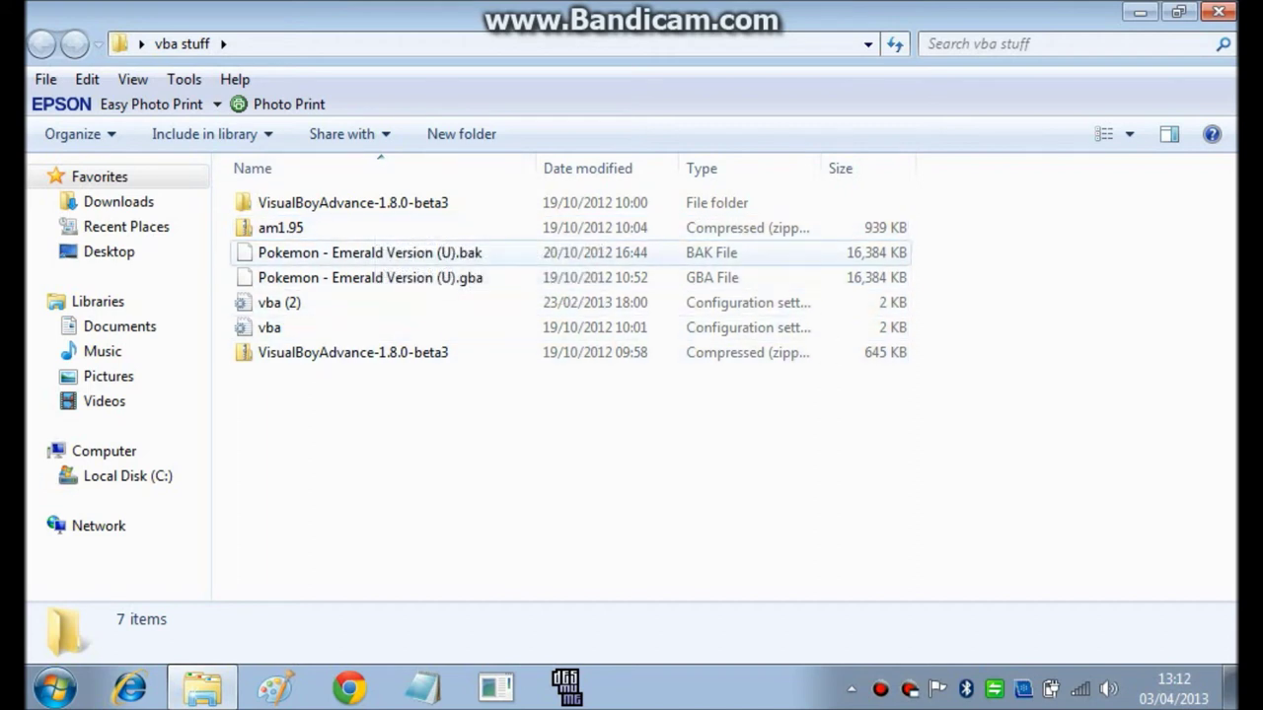
drag(994, 283, 876, 253)
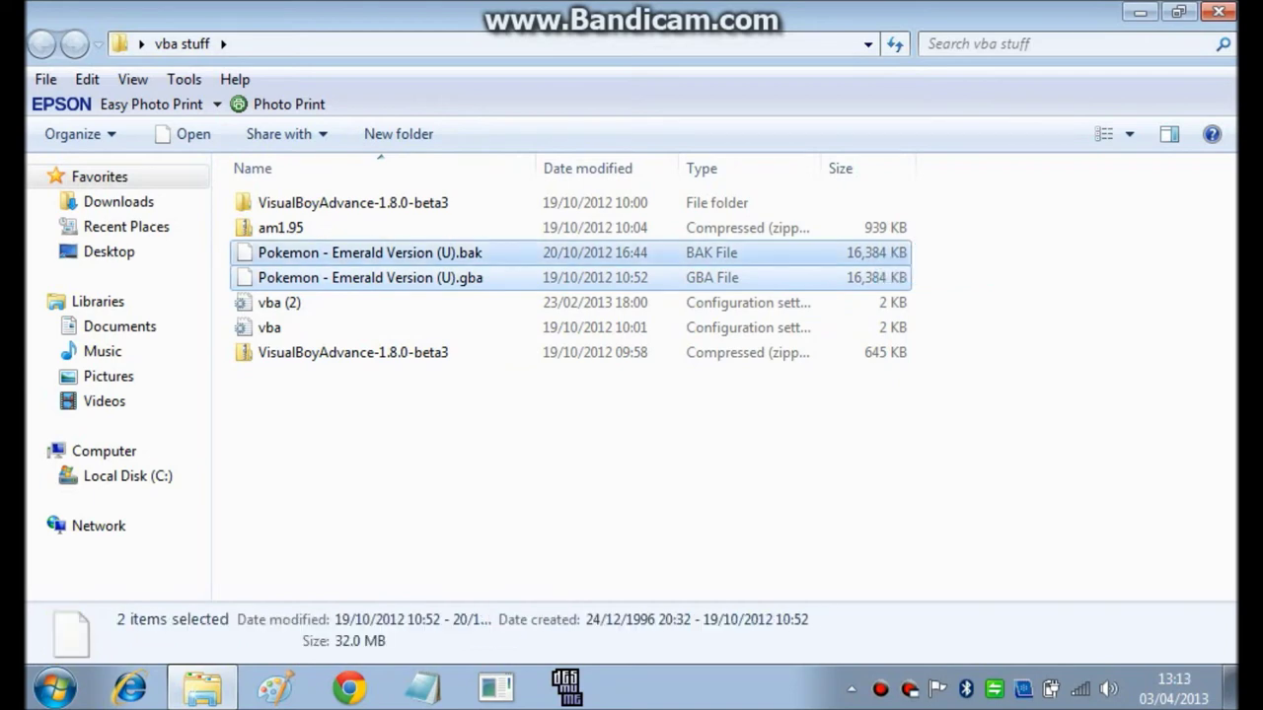
right_click(877, 254)
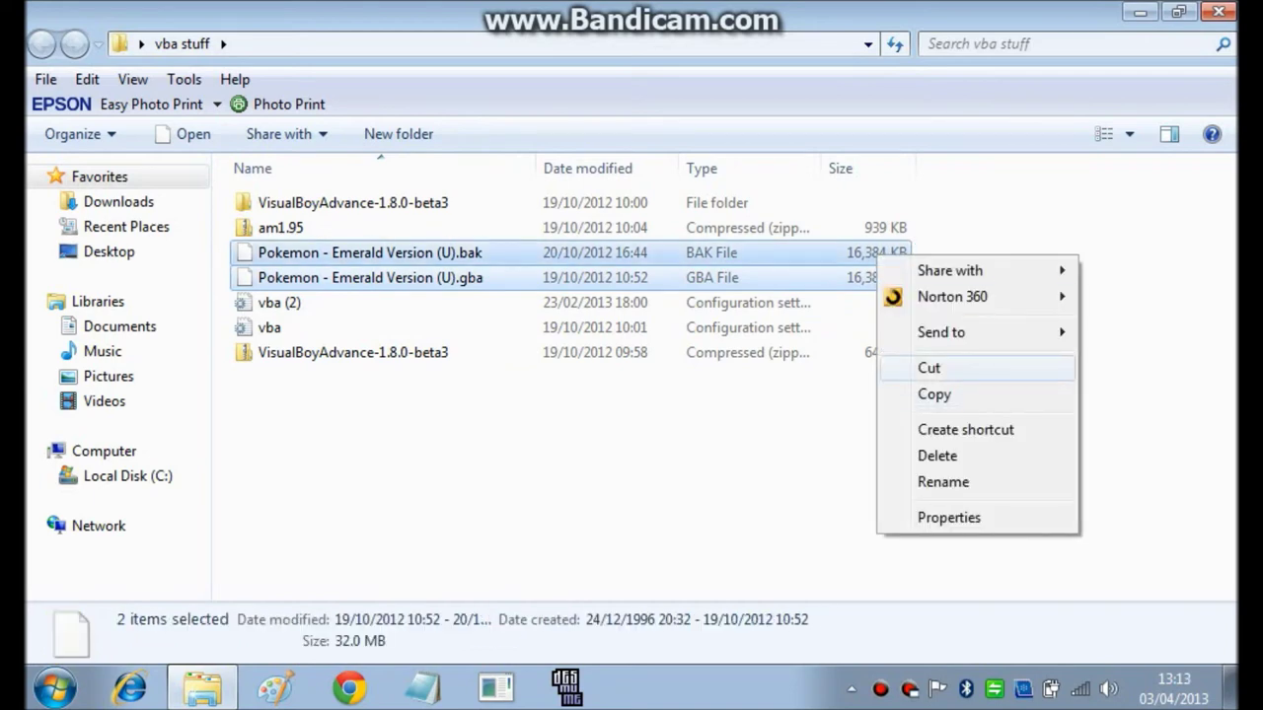
click(928, 367)
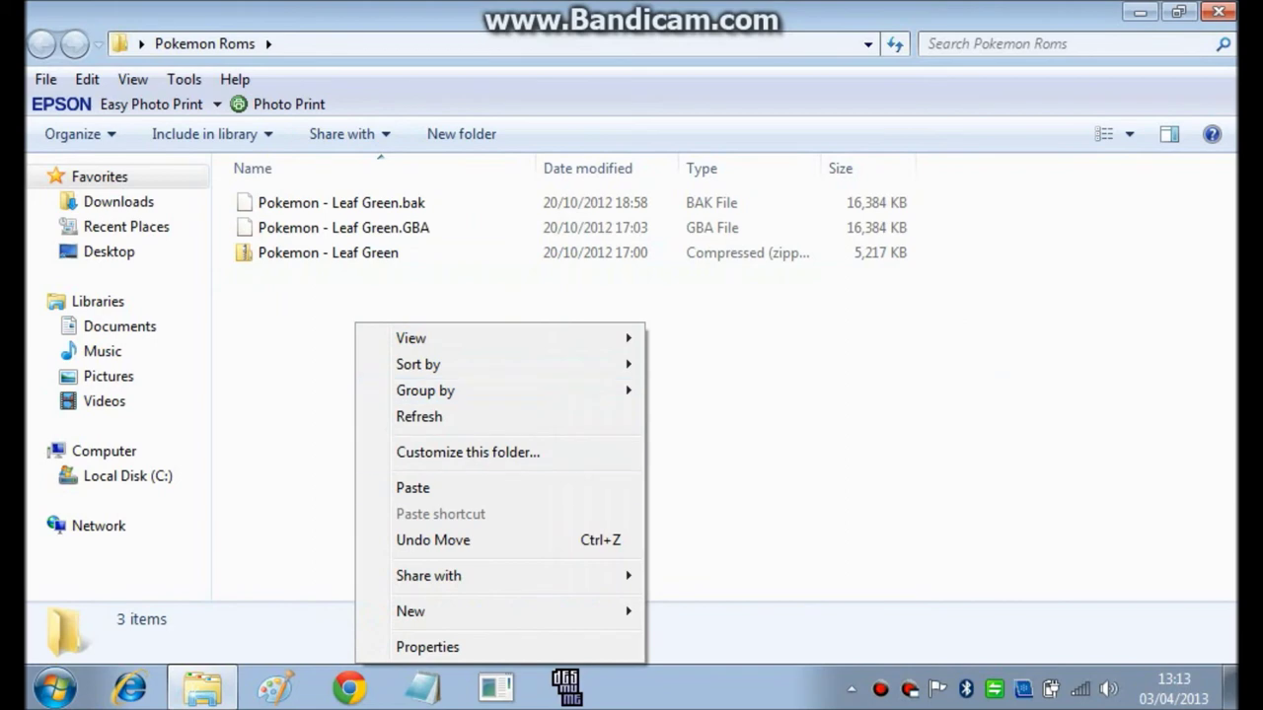
click(412, 488)
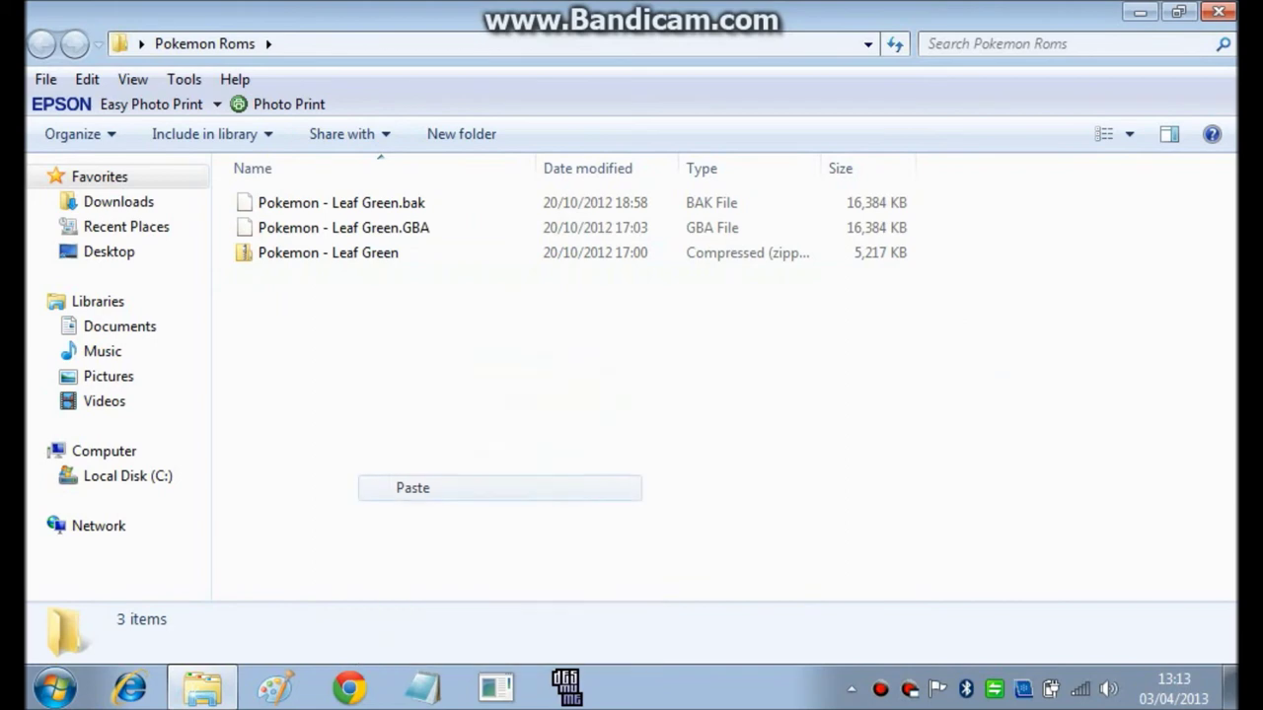
click(533, 424)
click(1219, 12)
Step: Launch AdvanceMap from the desktop and load the ROM Pokemon - Emerald Version (U).gba from the Pokemon Roms folder
double_click(533, 311)
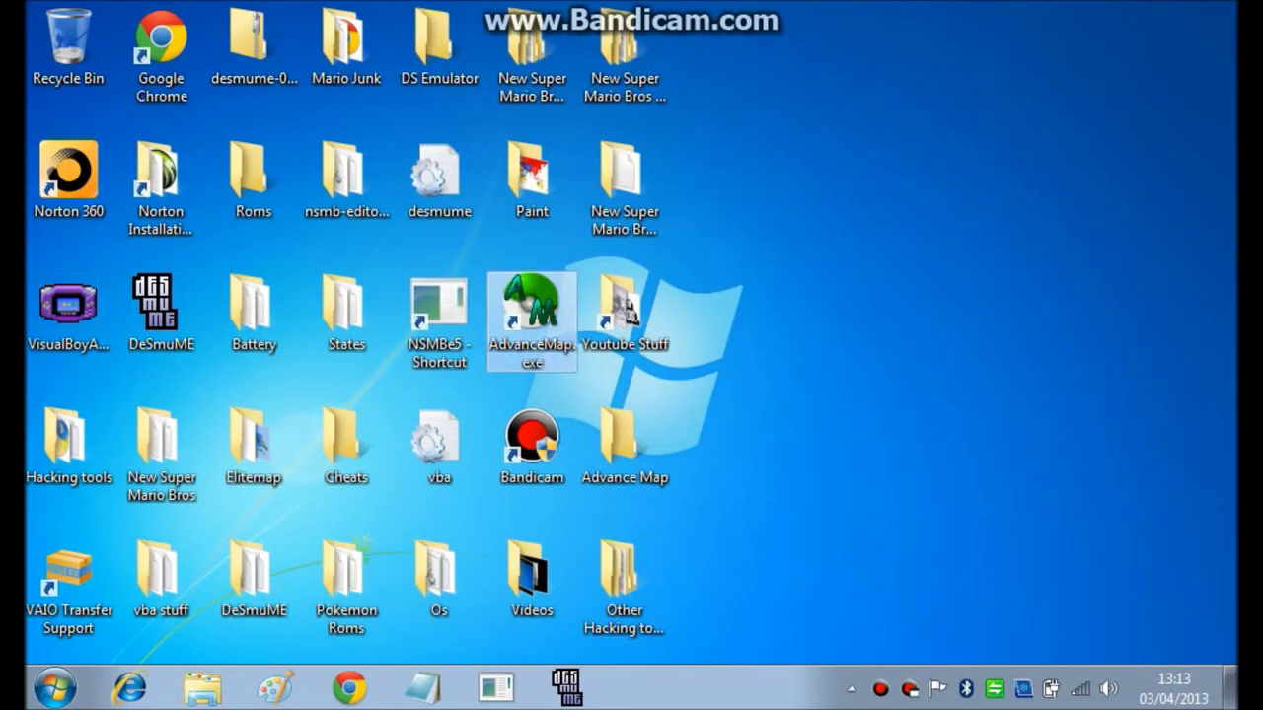
double_click(532, 318)
click(697, 364)
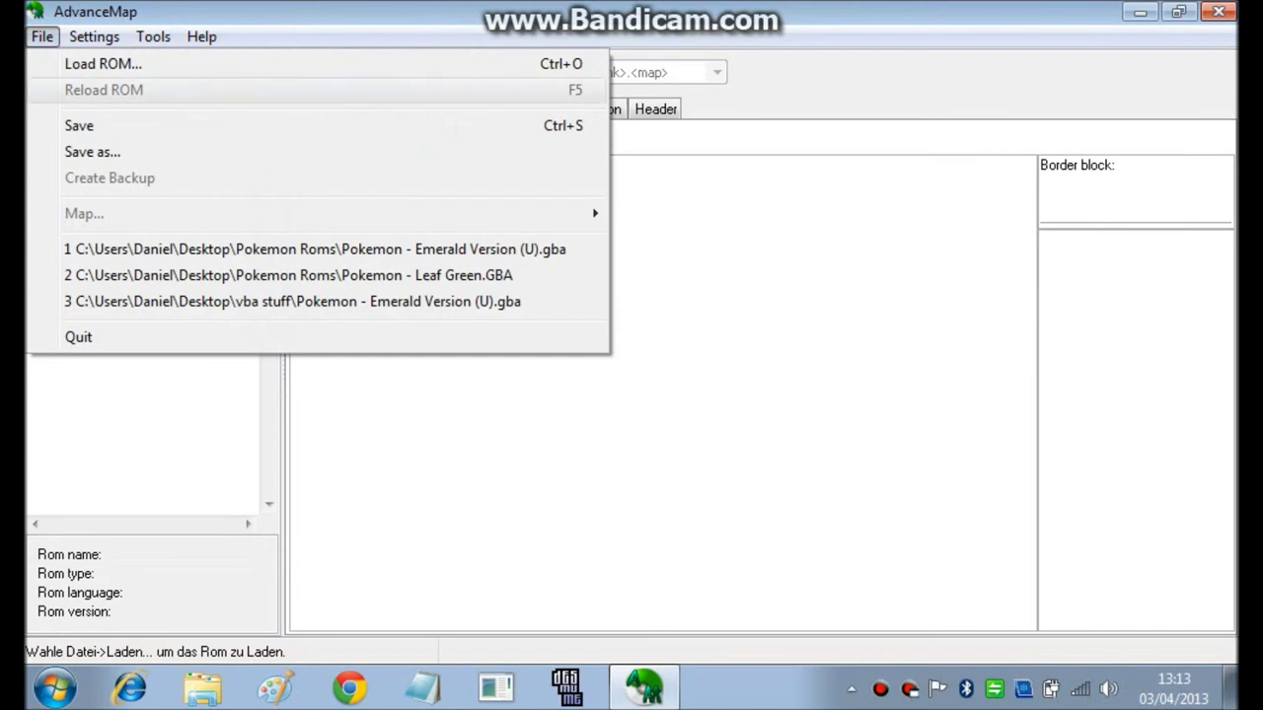
click(104, 65)
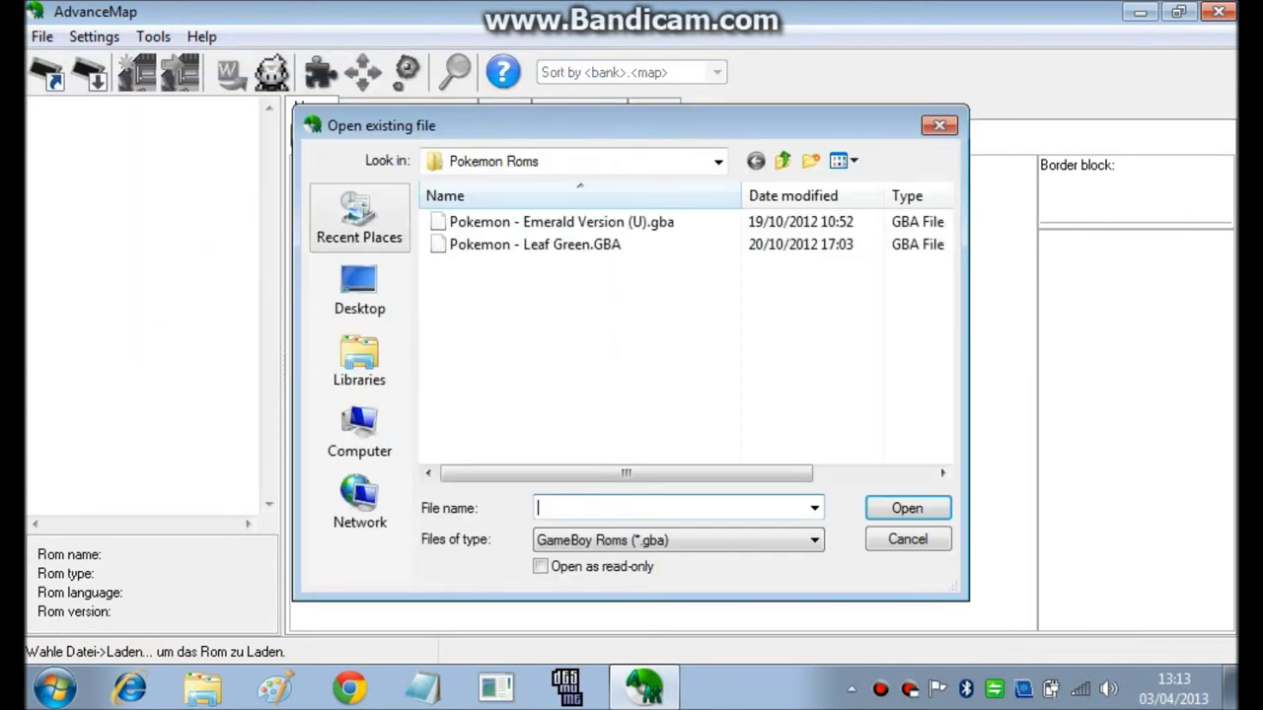
double_click(533, 224)
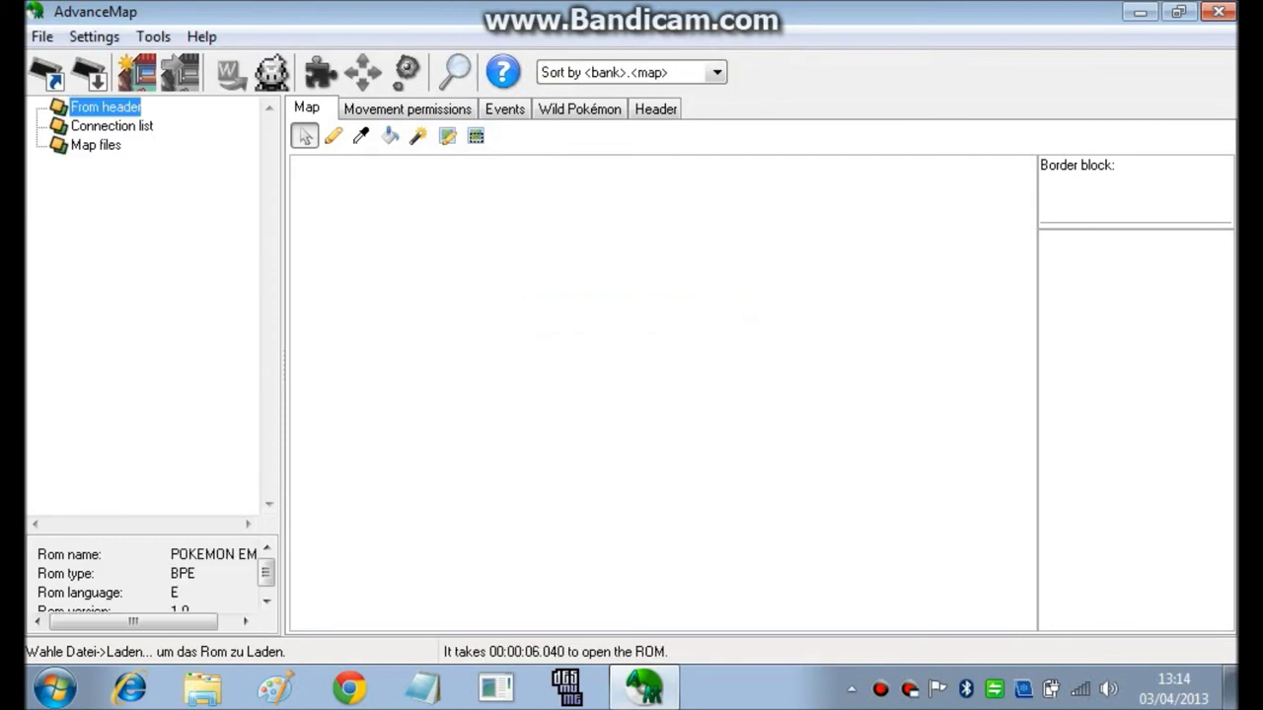
Step: Expand the From header list and its bank 0, and open the PETALBURG CITY (0.0) map
double_click(105, 106)
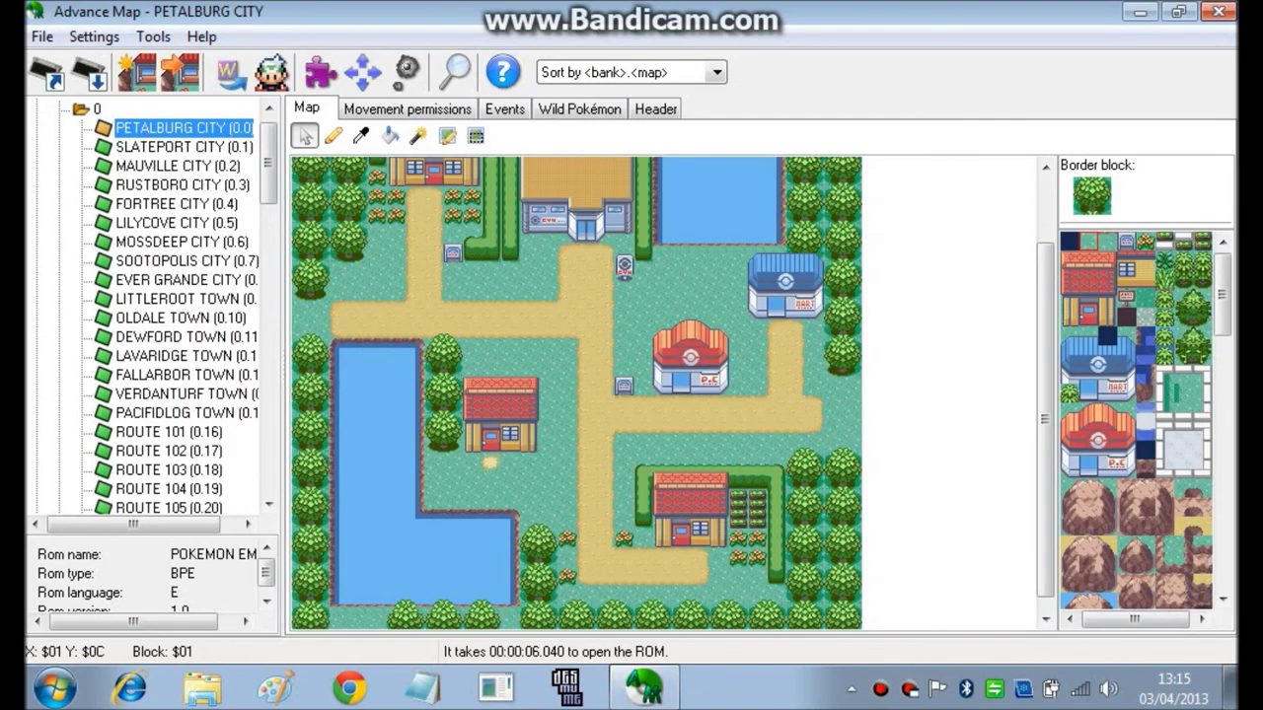
drag(268, 163, 268, 157)
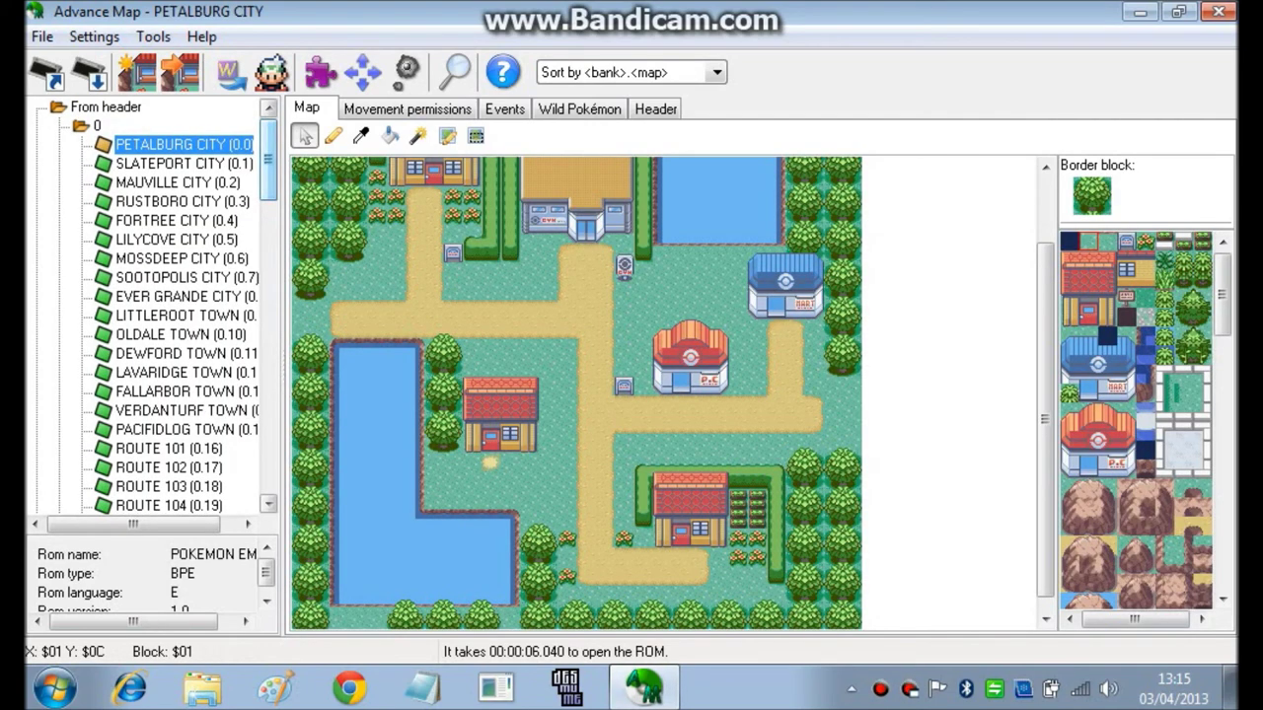
Step: Collapse and re-expand the From header list and its bank 0 to show how the maps are organised
click(96, 126)
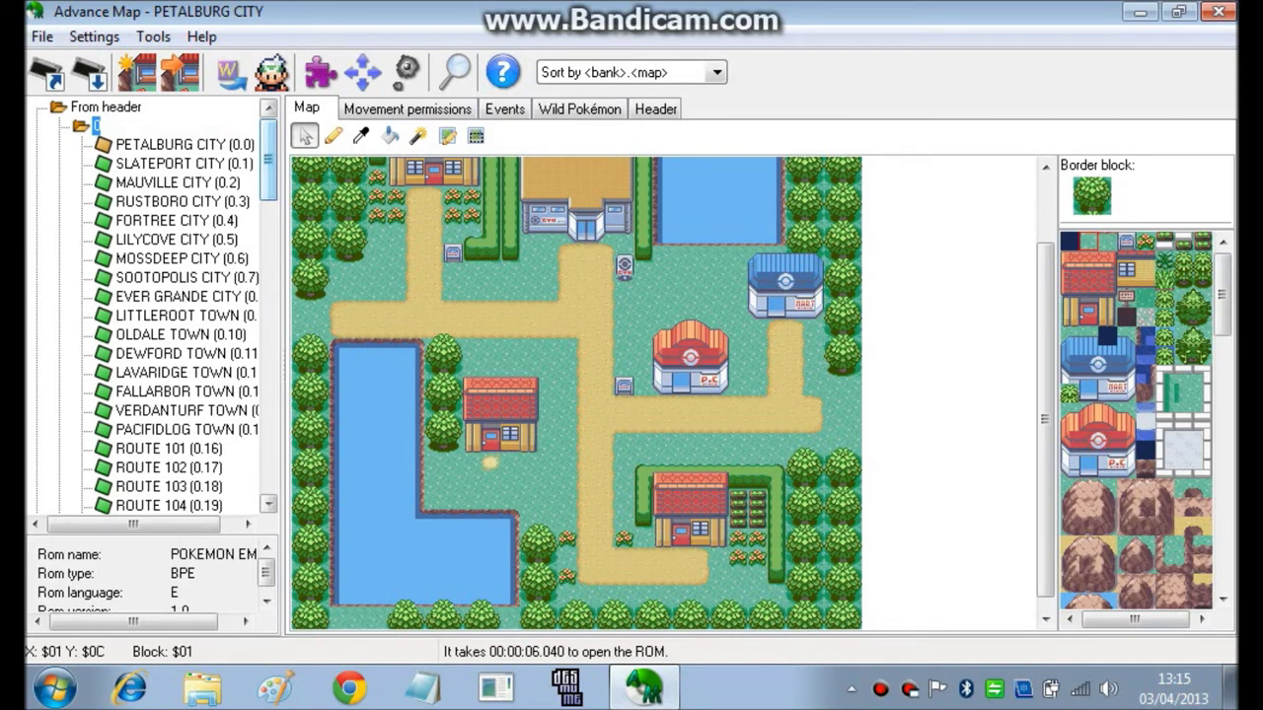
click(105, 107)
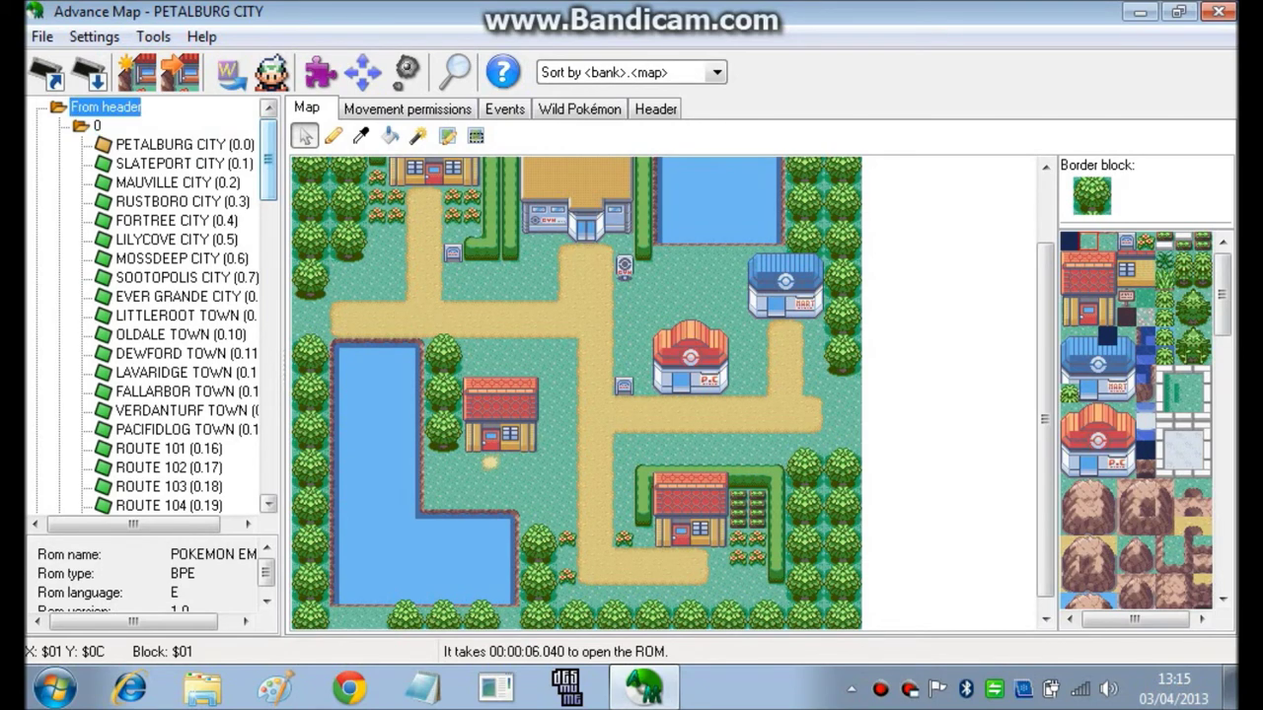
key(Left)
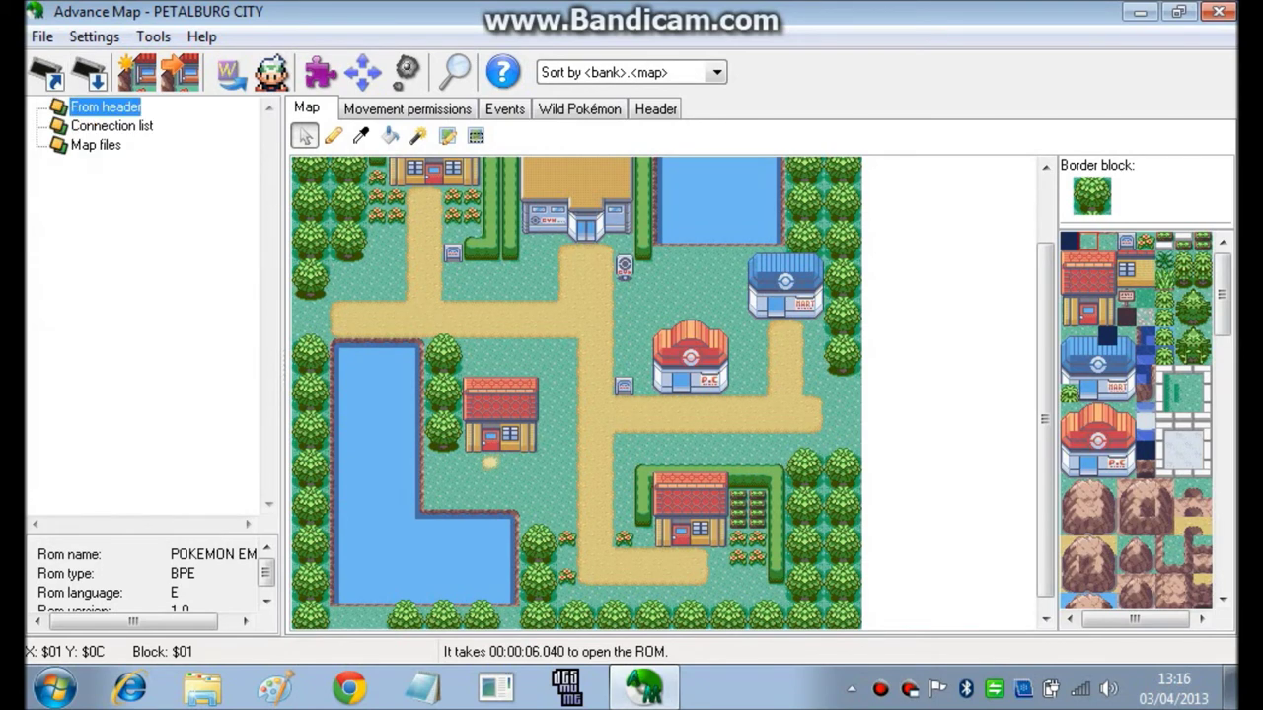
key(Right)
key(Down)
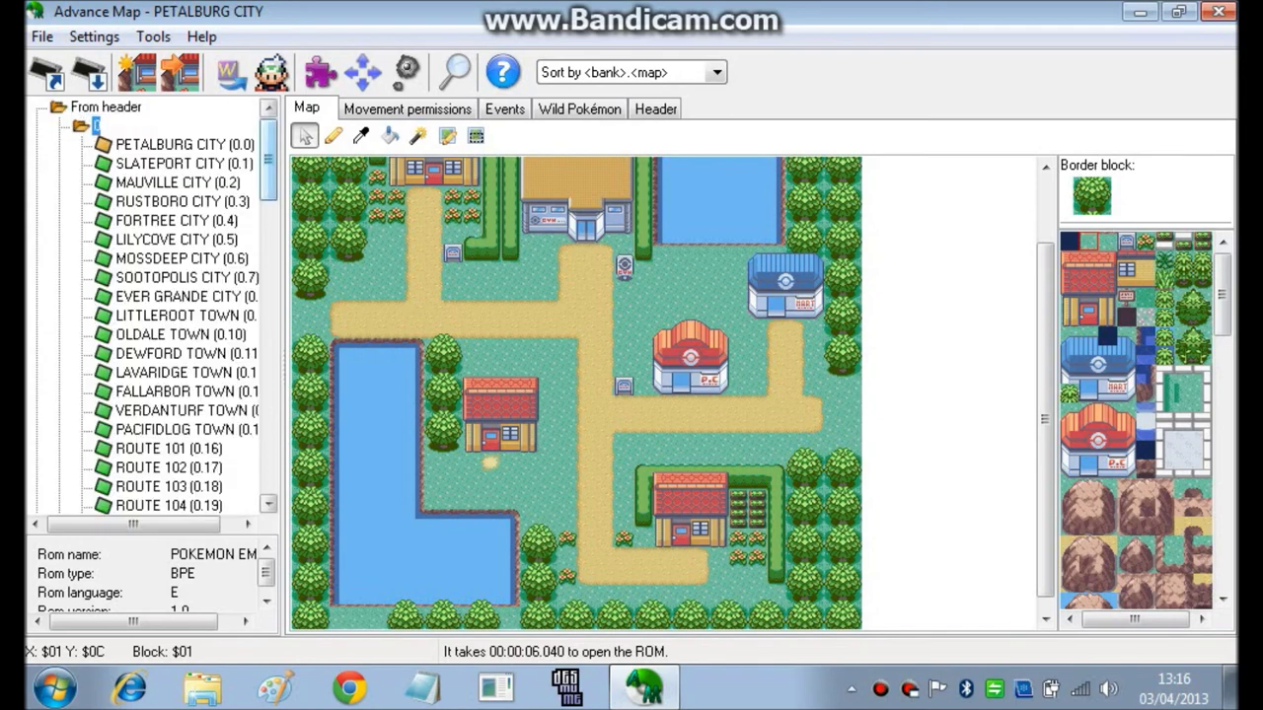
key(Left)
key(Right)
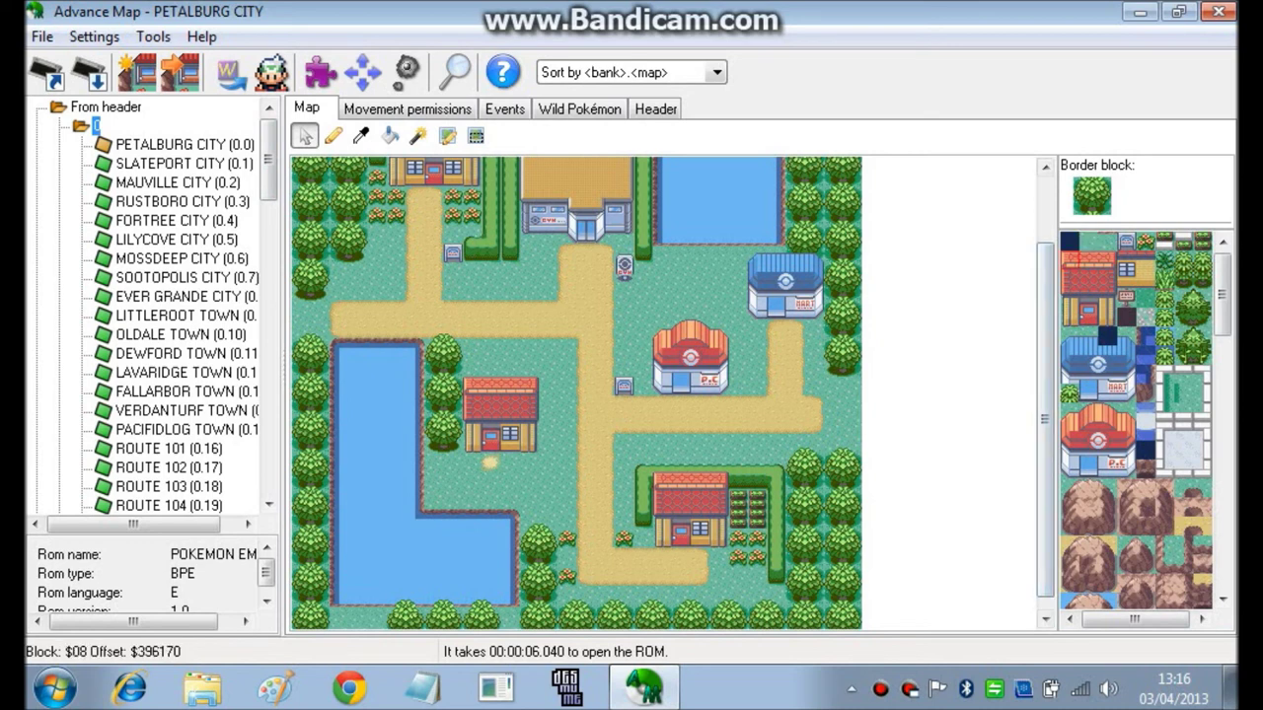
Step: Paint a 4 by 2 patch of red roof blocks on the grass between the gym sign and the Mart, and cover it with plain grass
mouse_move(662, 272)
mouse_down()
mouse_move(701, 272)
mouse_move(660, 291)
mouse_move(719, 272)
mouse_move(720, 291)
mouse_up()
click(1088, 242)
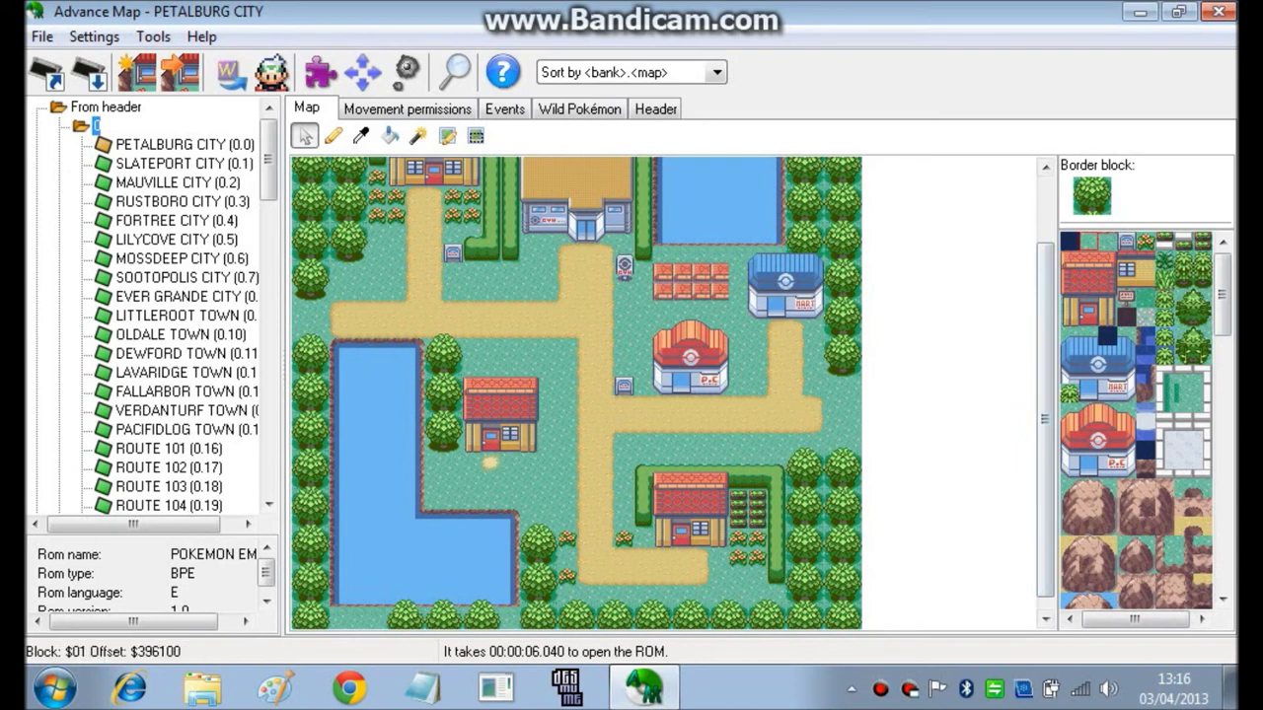
mouse_move(662, 273)
mouse_down()
mouse_move(719, 291)
mouse_move(719, 272)
mouse_move(662, 291)
mouse_up()
Step: Examine Petalburg City's movement permissions with their list of permission values, and bring up its events
click(419, 108)
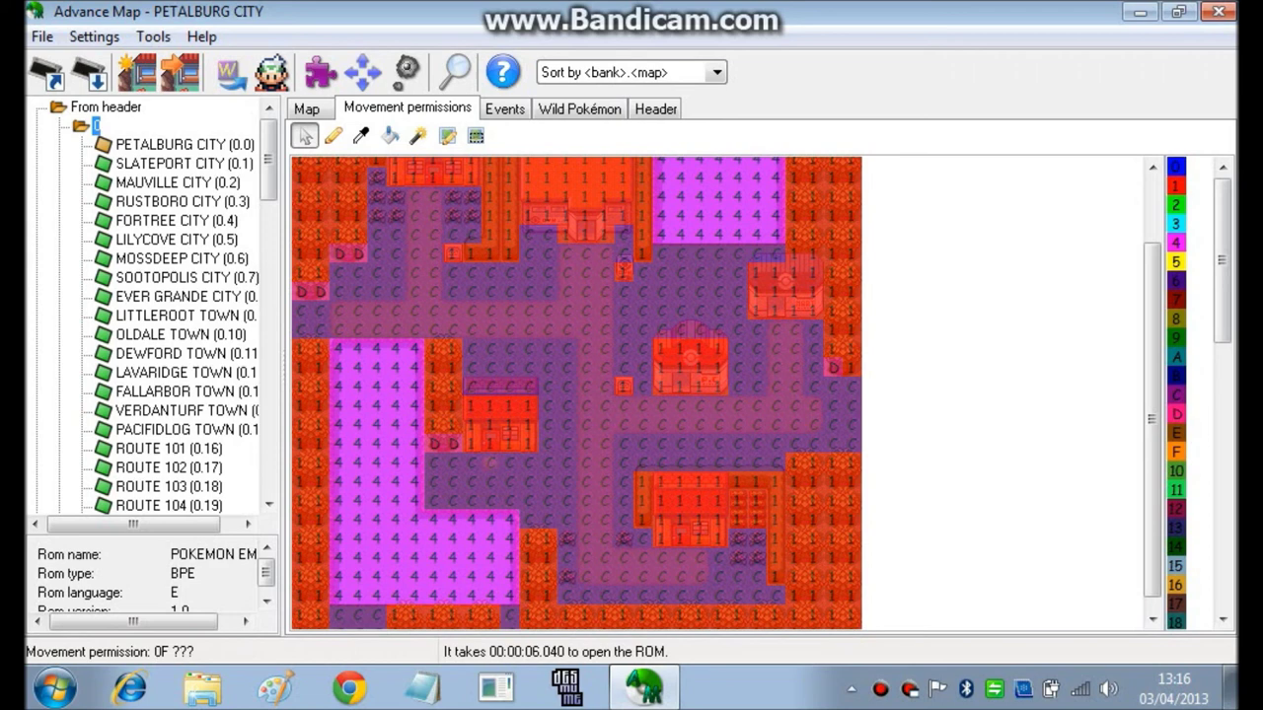
mouse_move(1222, 271)
mouse_down()
mouse_move(1222, 538)
mouse_move(1222, 286)
mouse_up()
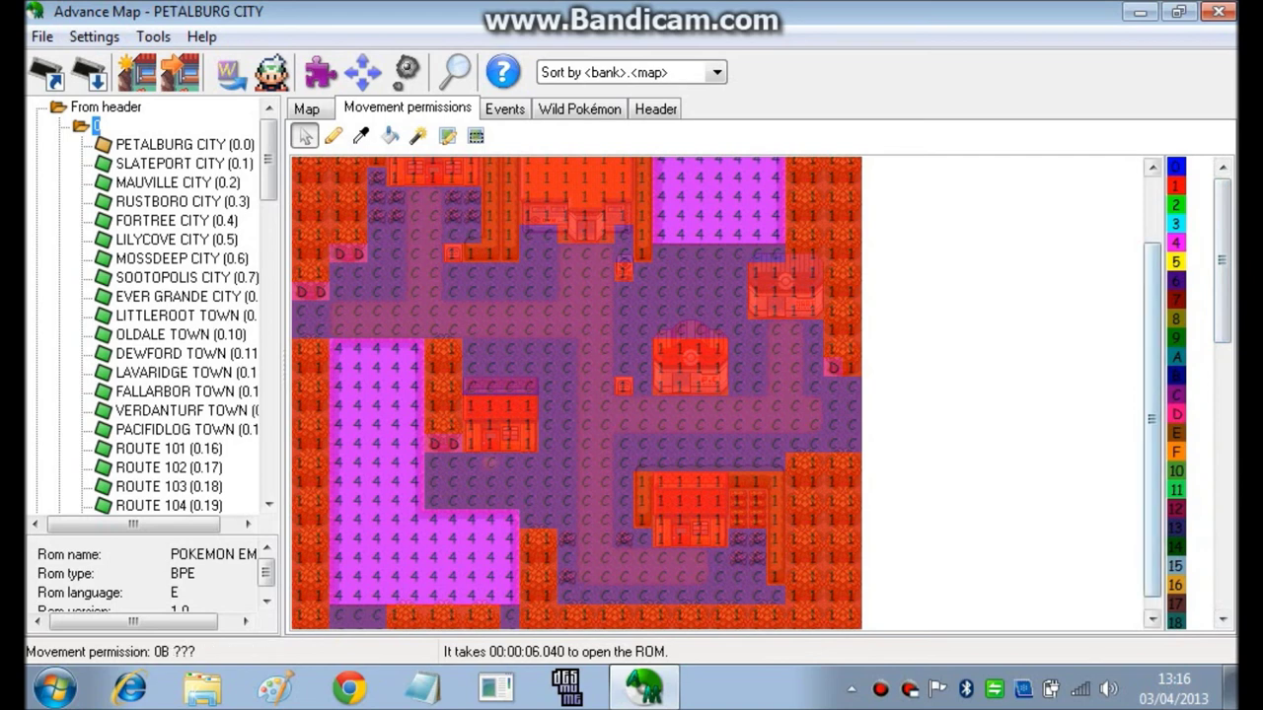
mouse_move(1221, 261)
mouse_down()
mouse_move(1222, 511)
mouse_move(1222, 261)
mouse_up()
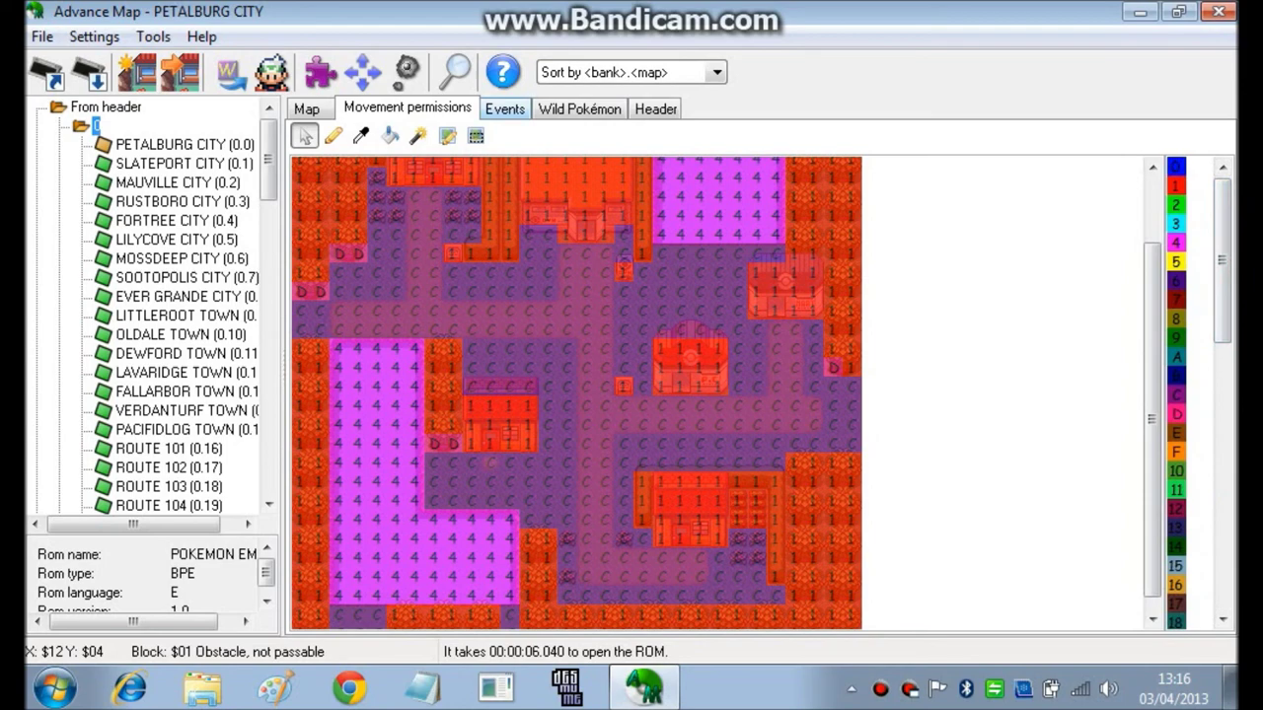
click(505, 109)
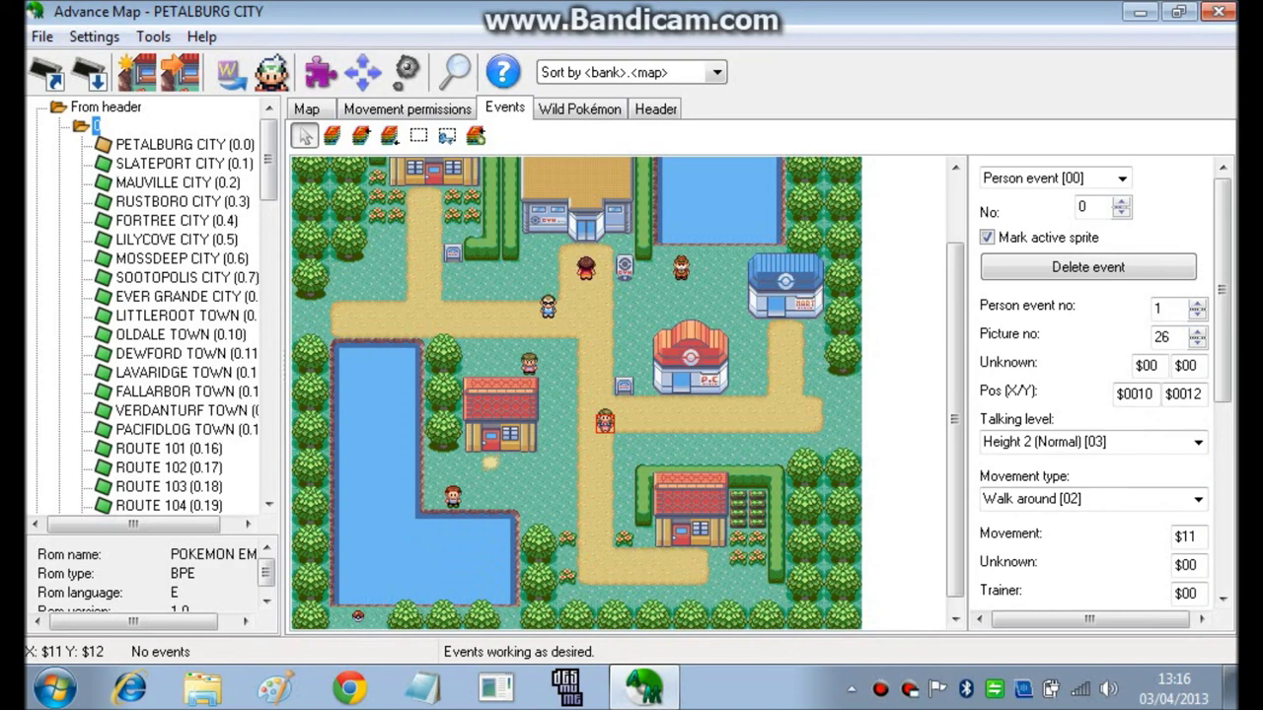
Step: Examine Petalburg City's wild Pokémon encounter types and its header settings
key(F4)
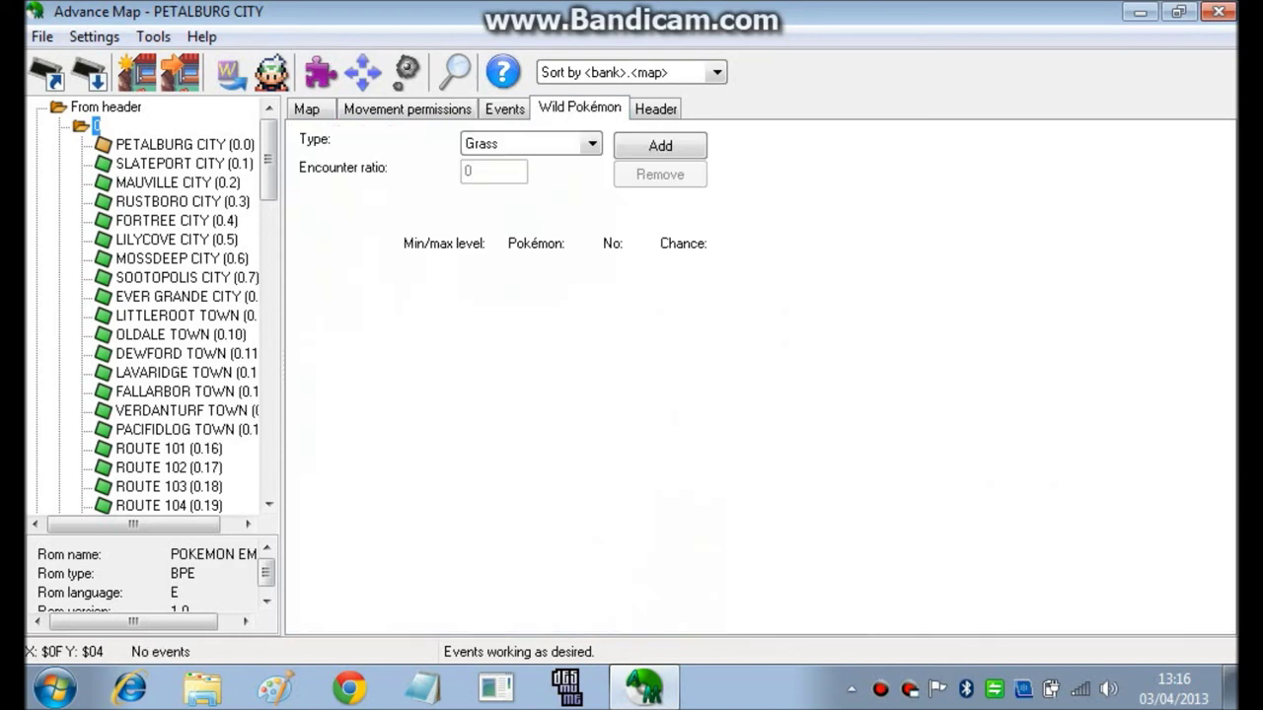
click(592, 144)
click(592, 144)
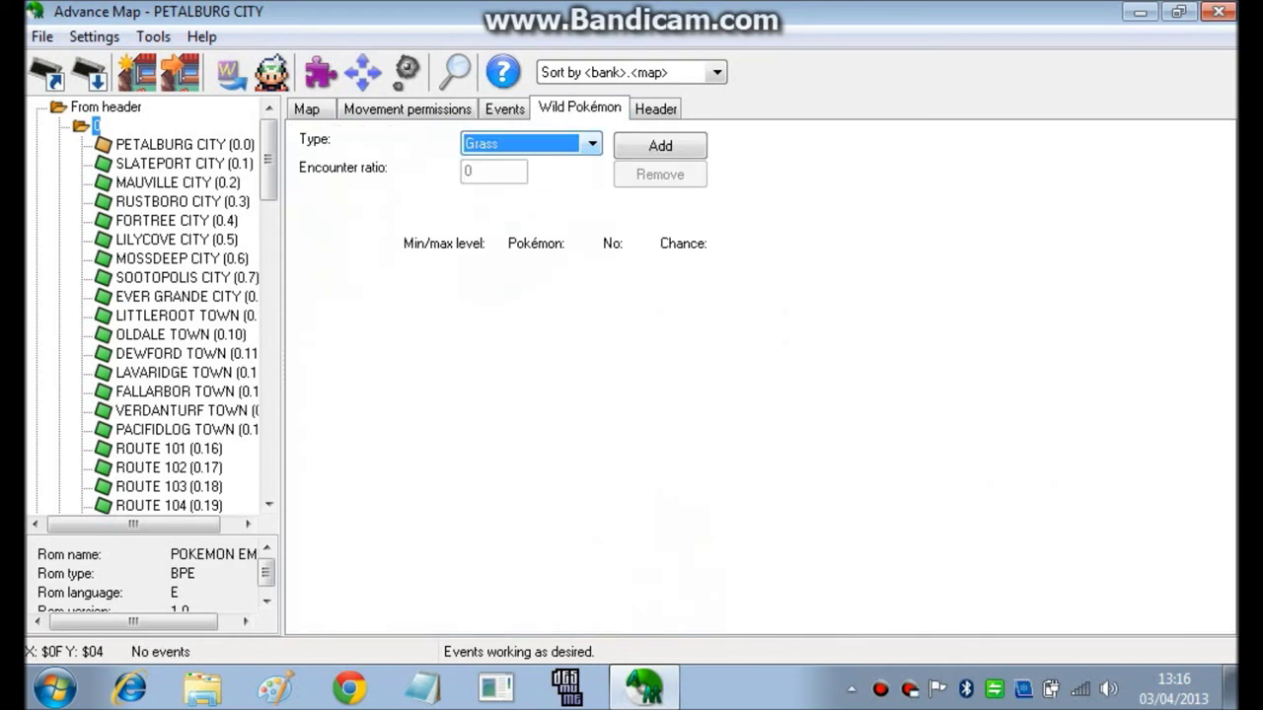
click(656, 109)
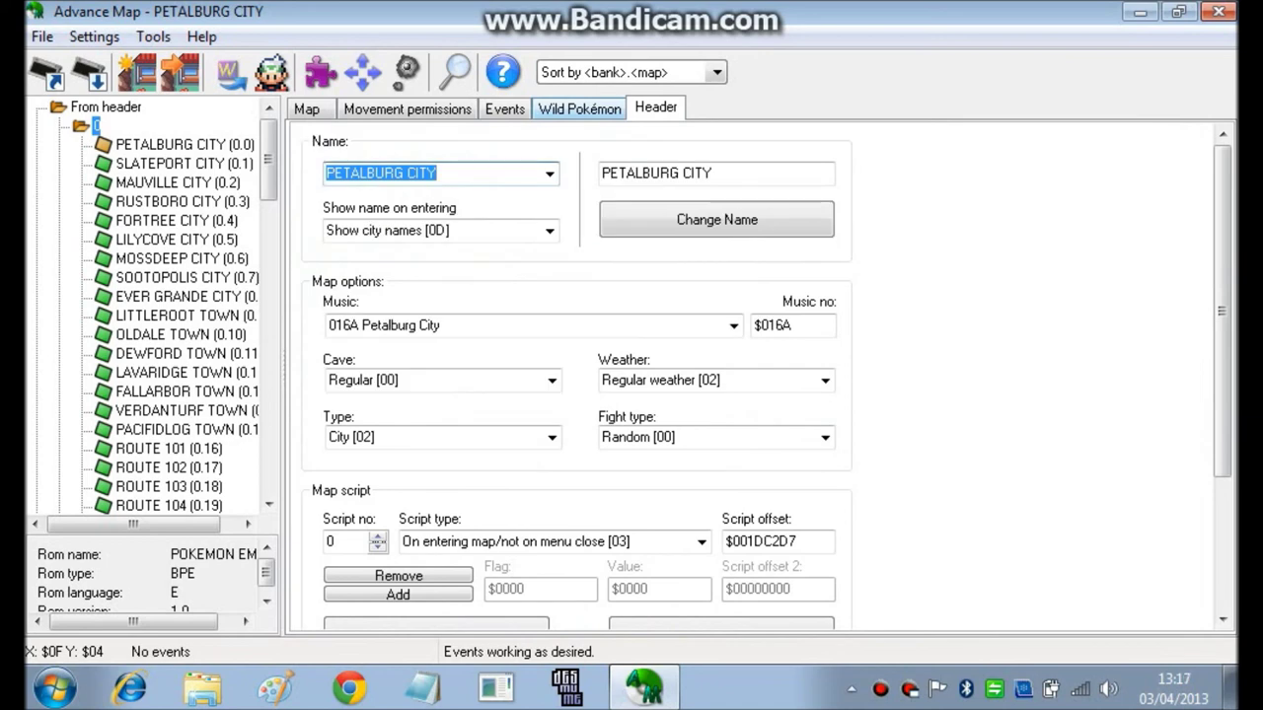
Step: Revisit Petalburg City's wild Pokémon and header settings, and look at the options for showing the name on entering
click(579, 108)
click(655, 109)
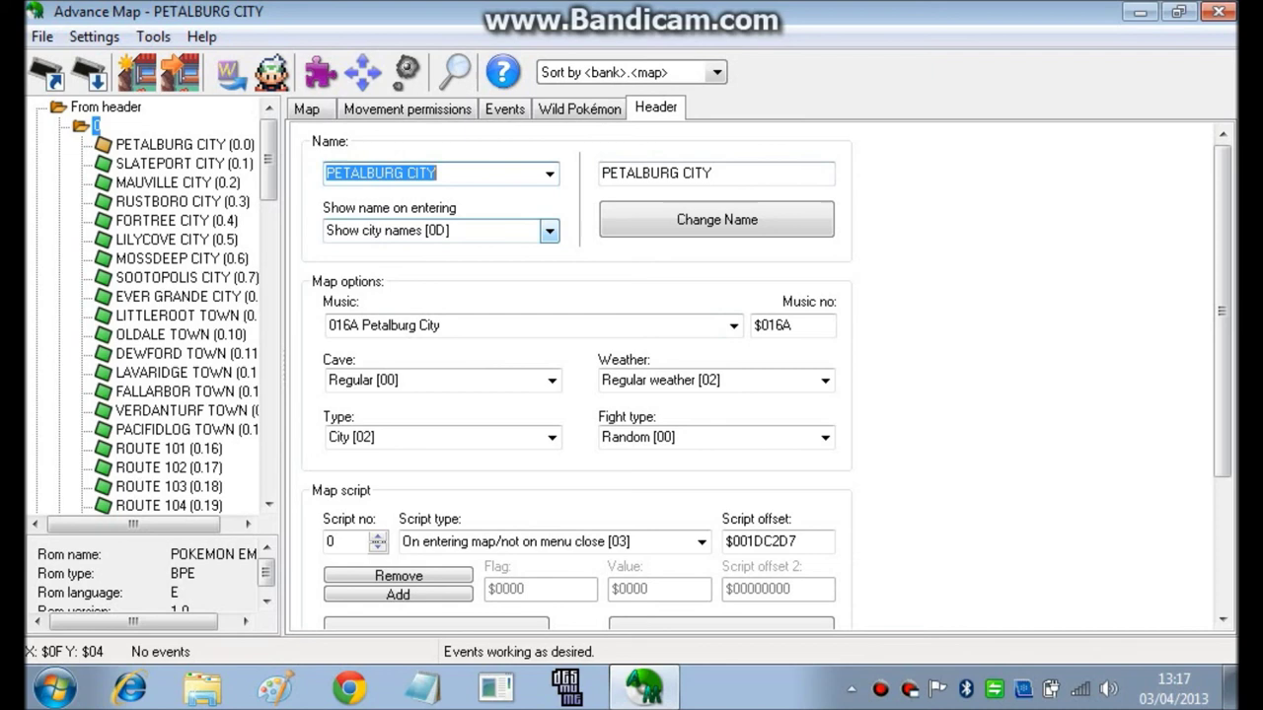
click(550, 230)
click(550, 231)
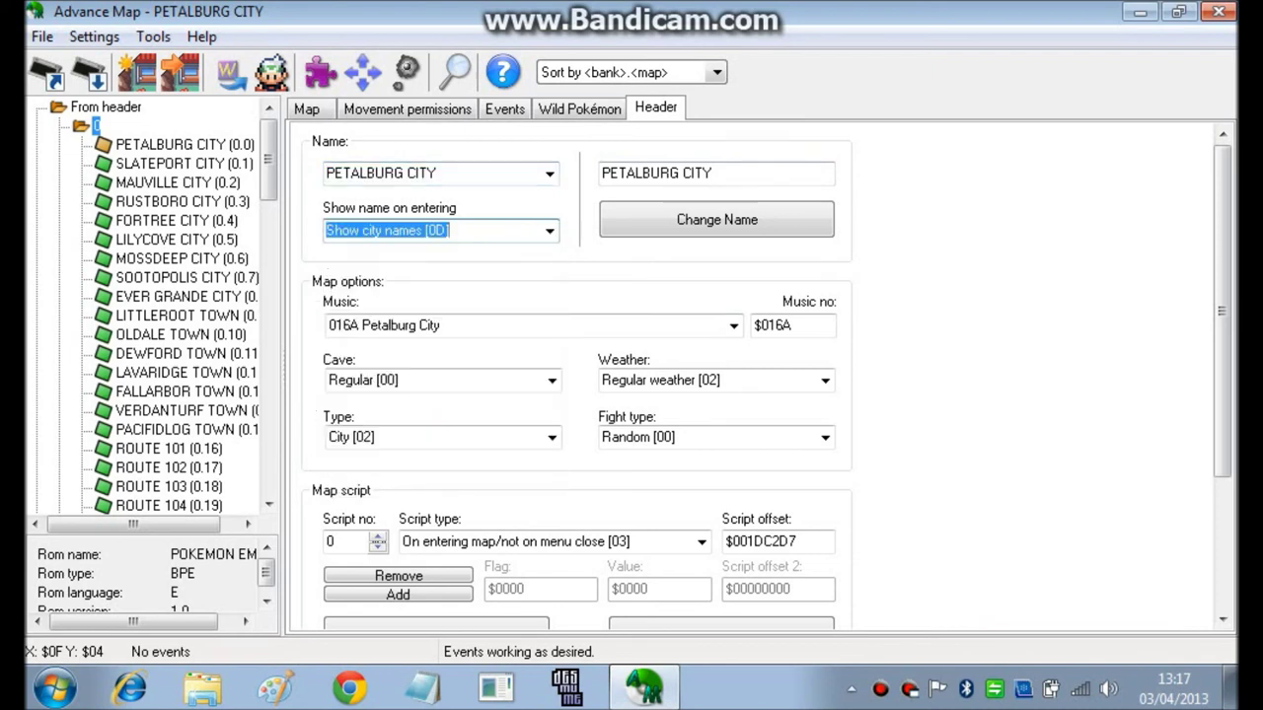
Step: Pick the plain sand block from the block list and paint it over the grass gap in Petalburg City's horizontal path above the lake
click(306, 109)
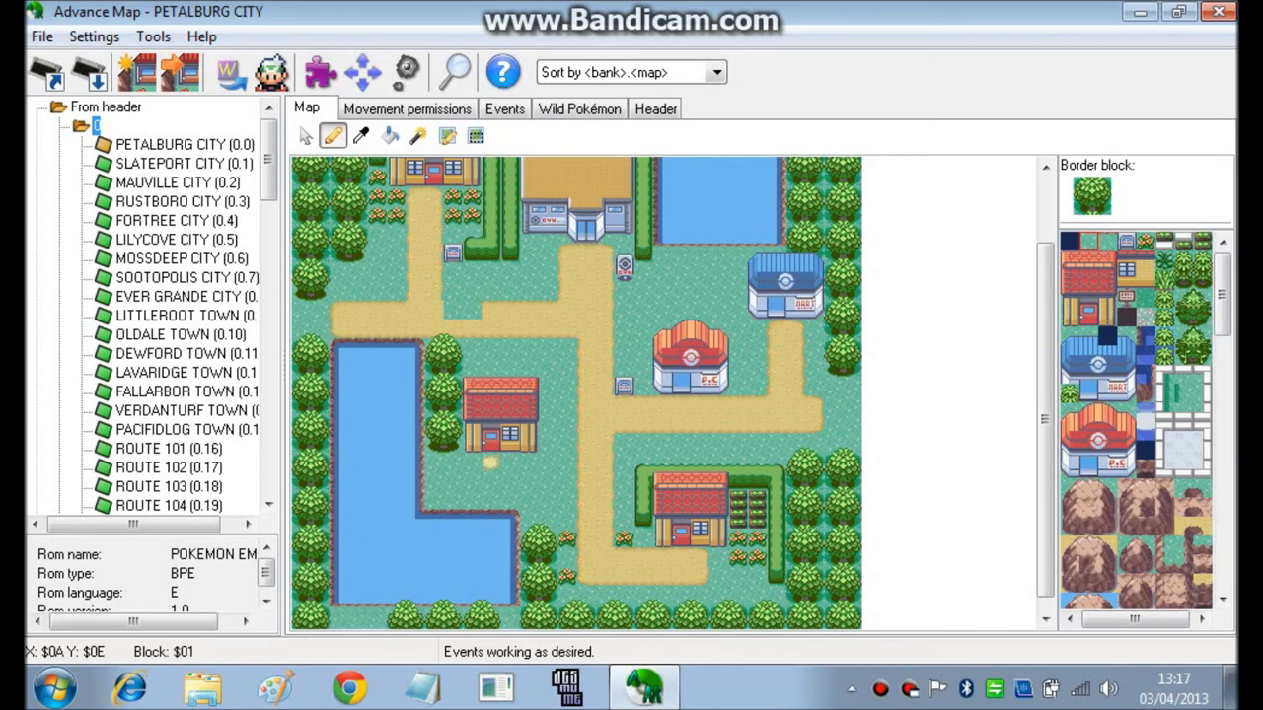
click(305, 136)
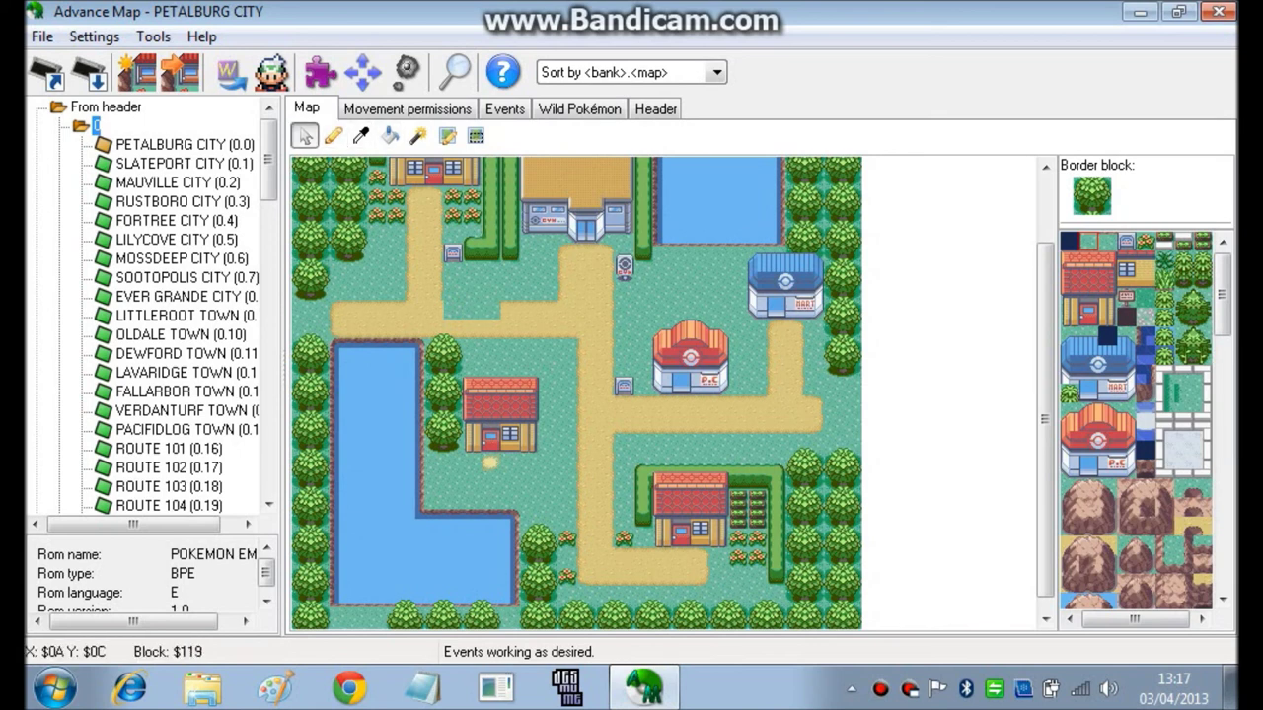
drag(1221, 286, 1221, 547)
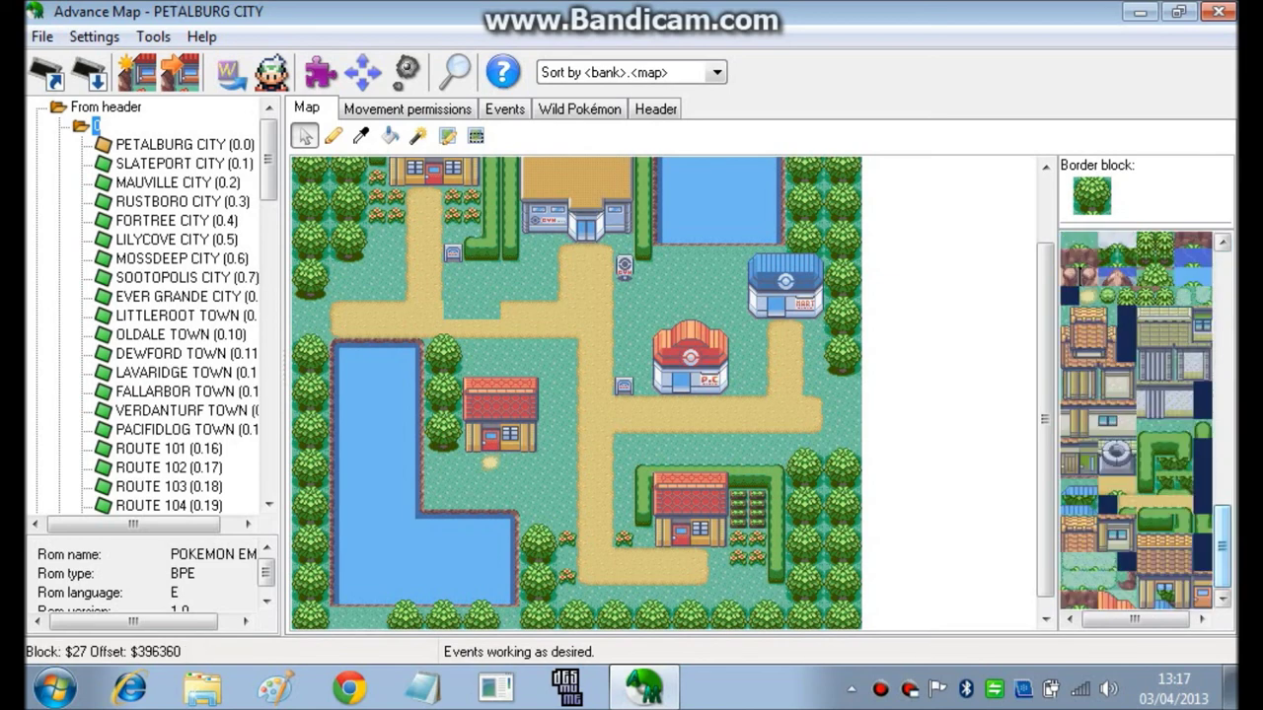
drag(1222, 548, 1222, 409)
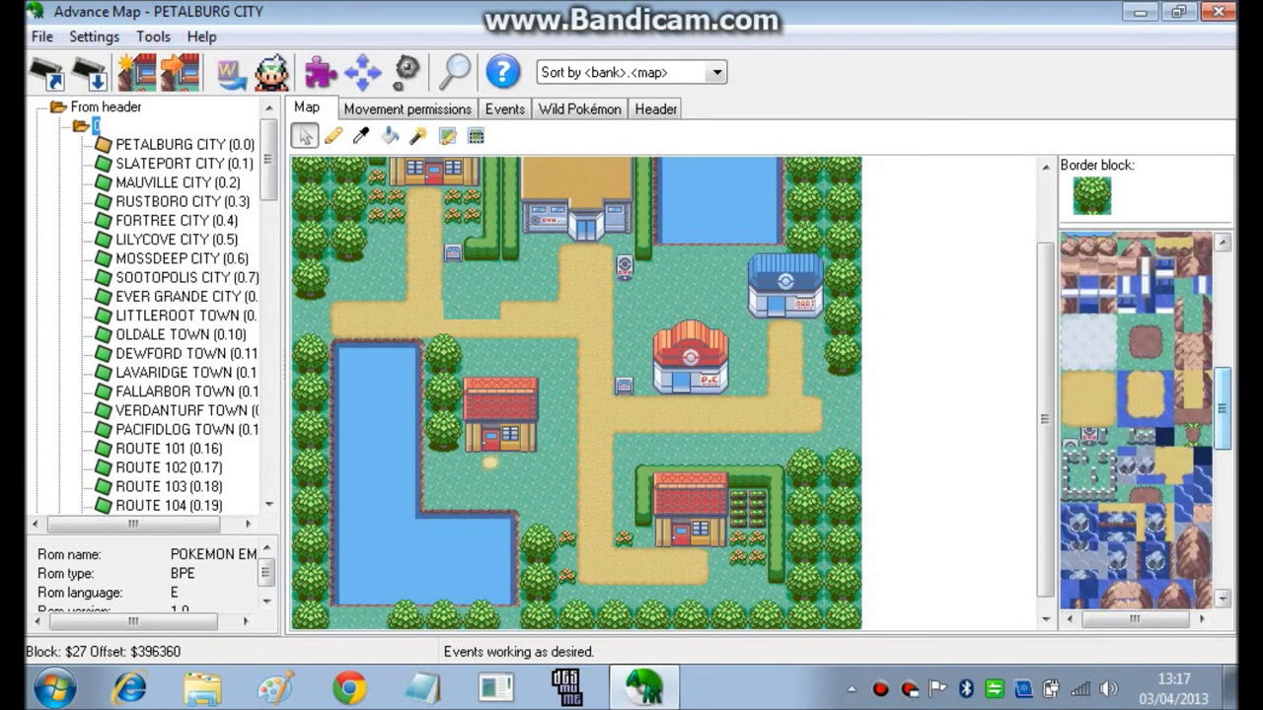
click(1088, 380)
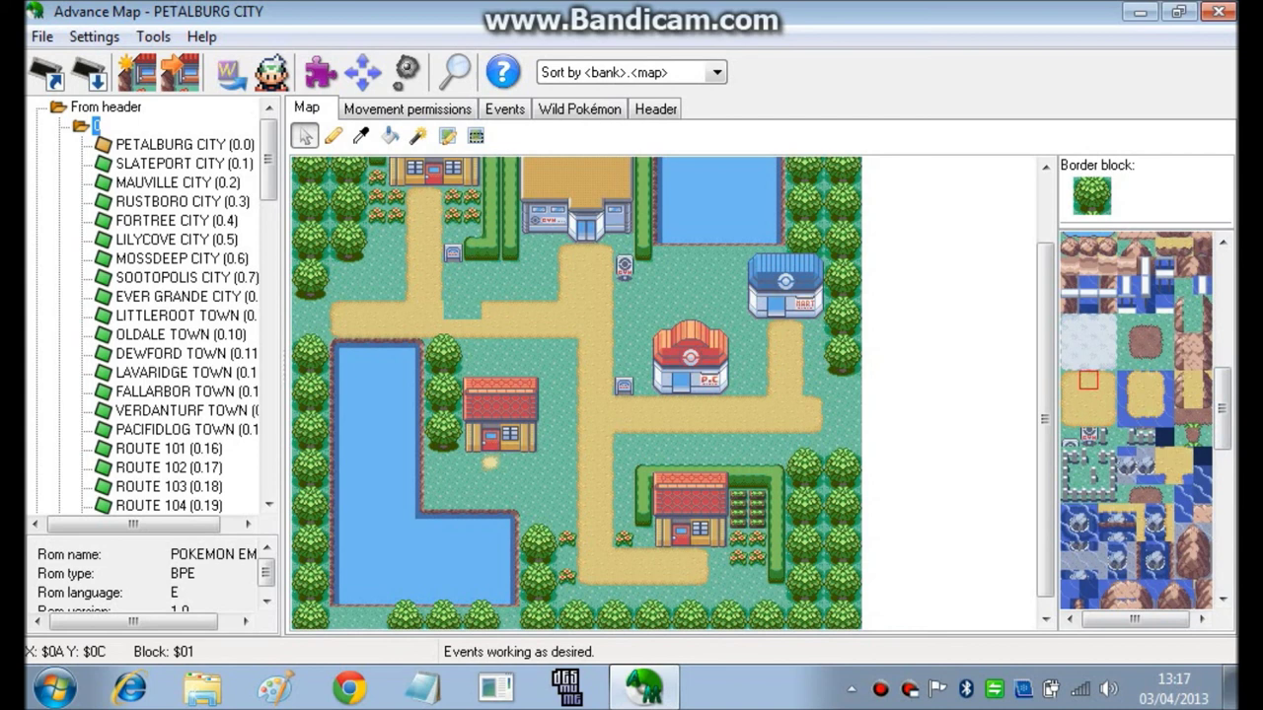
click(452, 309)
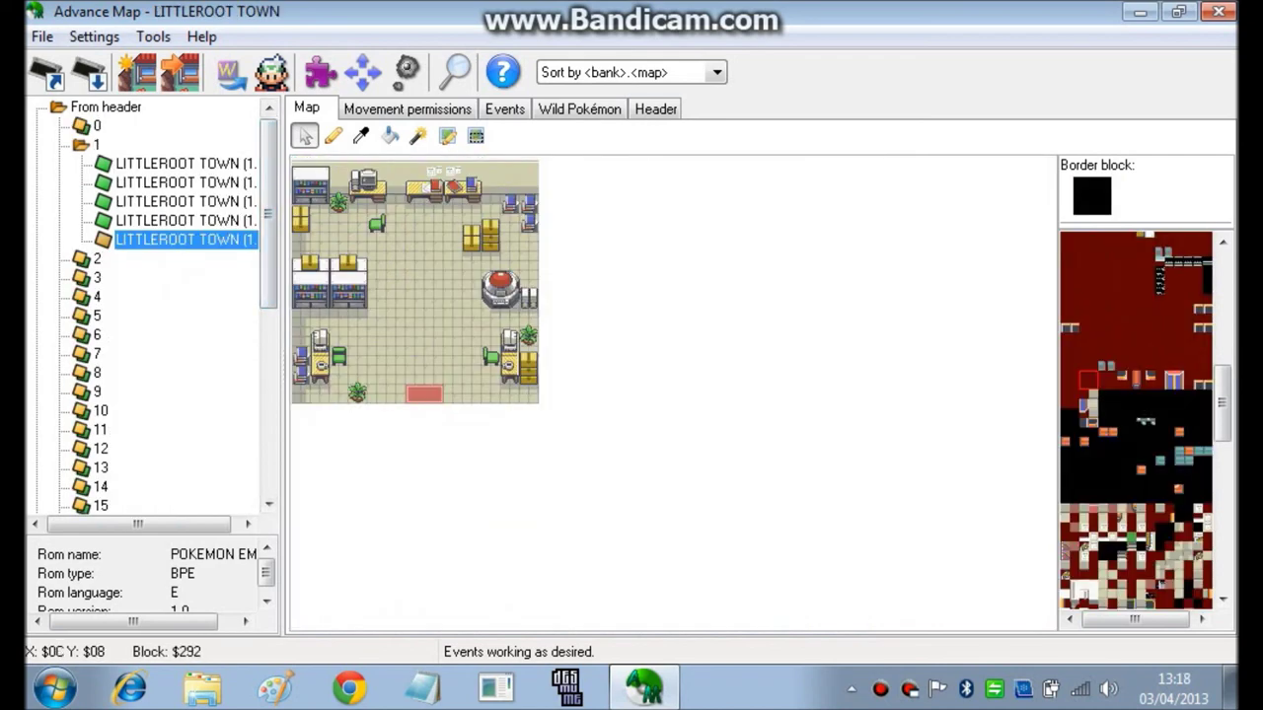
Step: Try a sand block in the upper-left quarter of Littleroot Town's border block, and look through the town's block list
drag(1223, 403, 1222, 552)
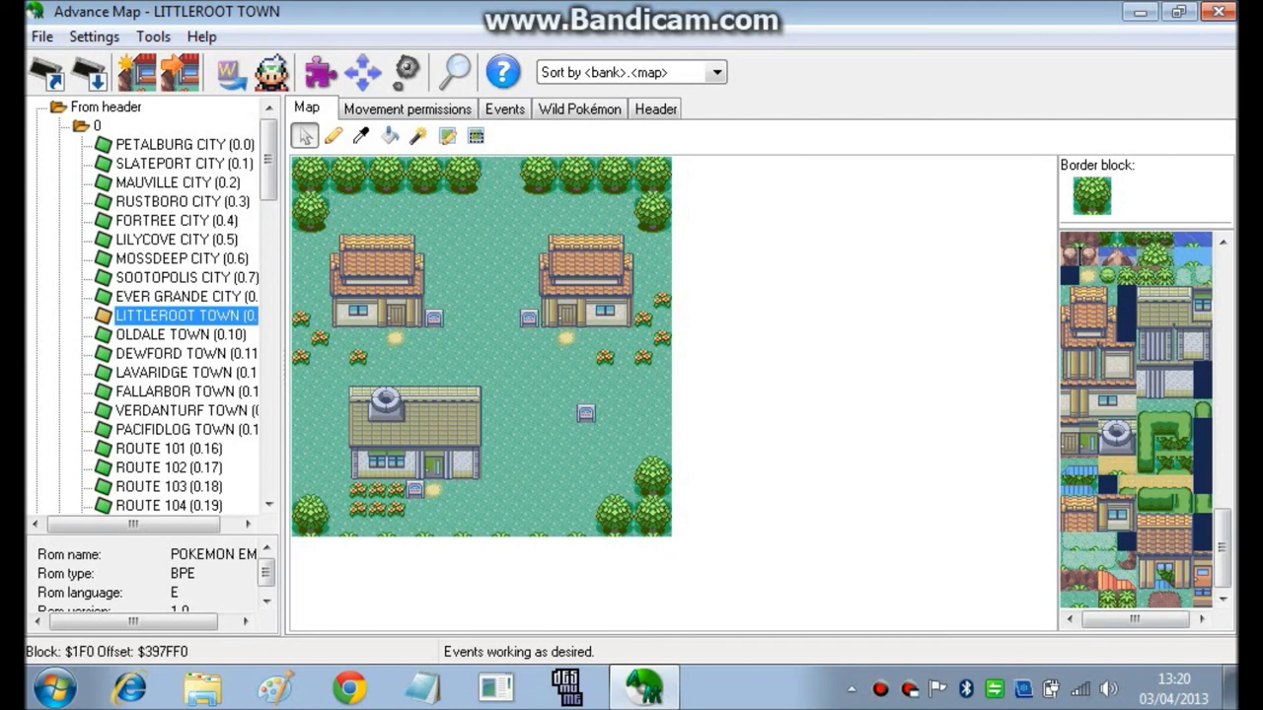
click(1083, 186)
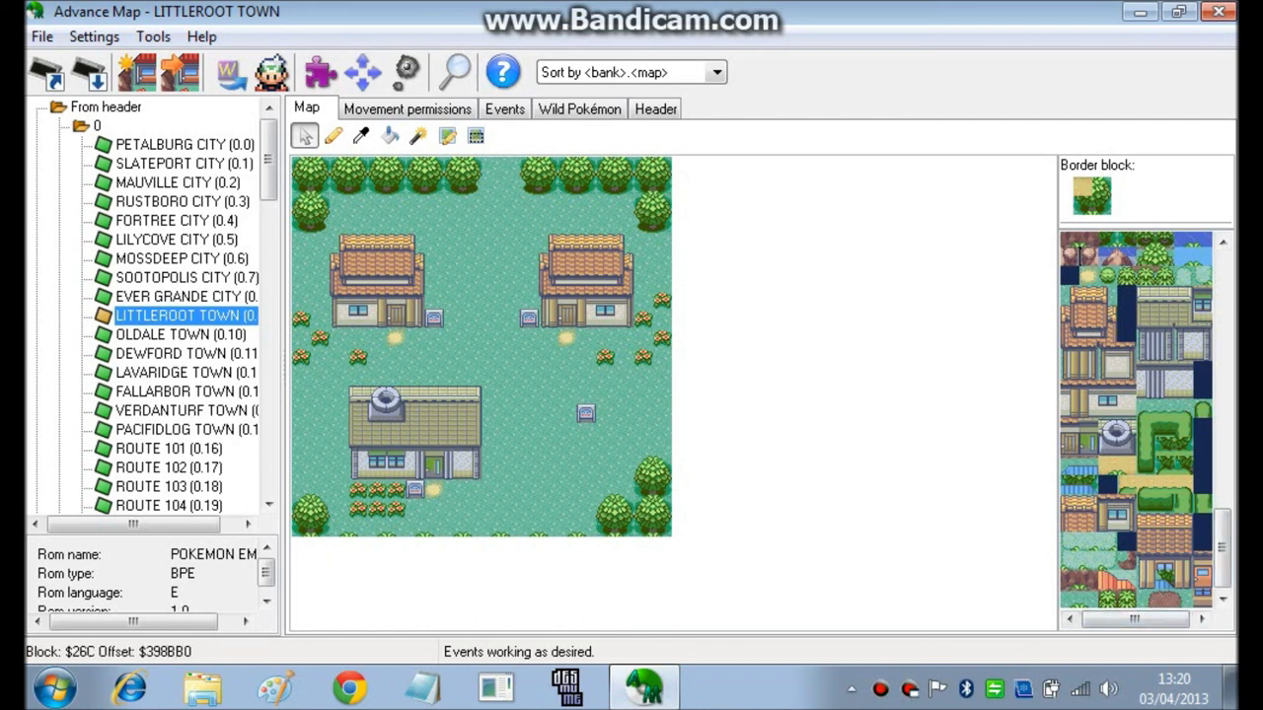
drag(1222, 548, 1222, 361)
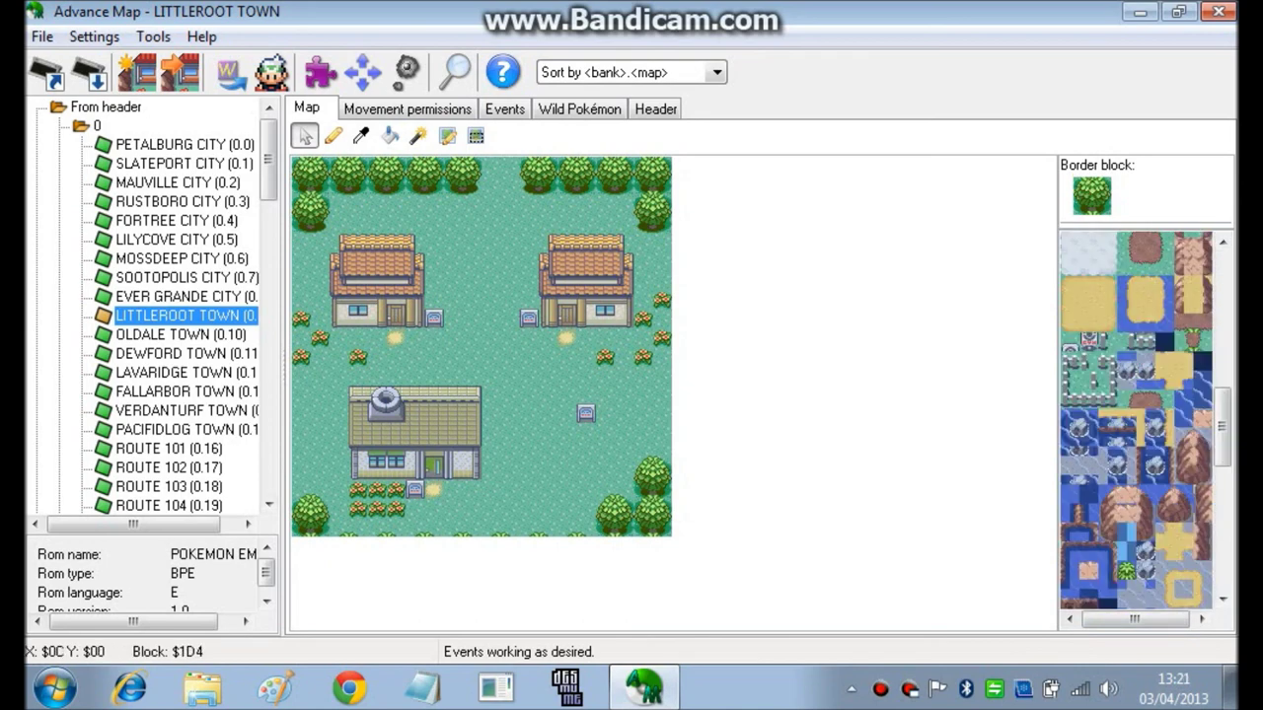
drag(1223, 425, 1222, 296)
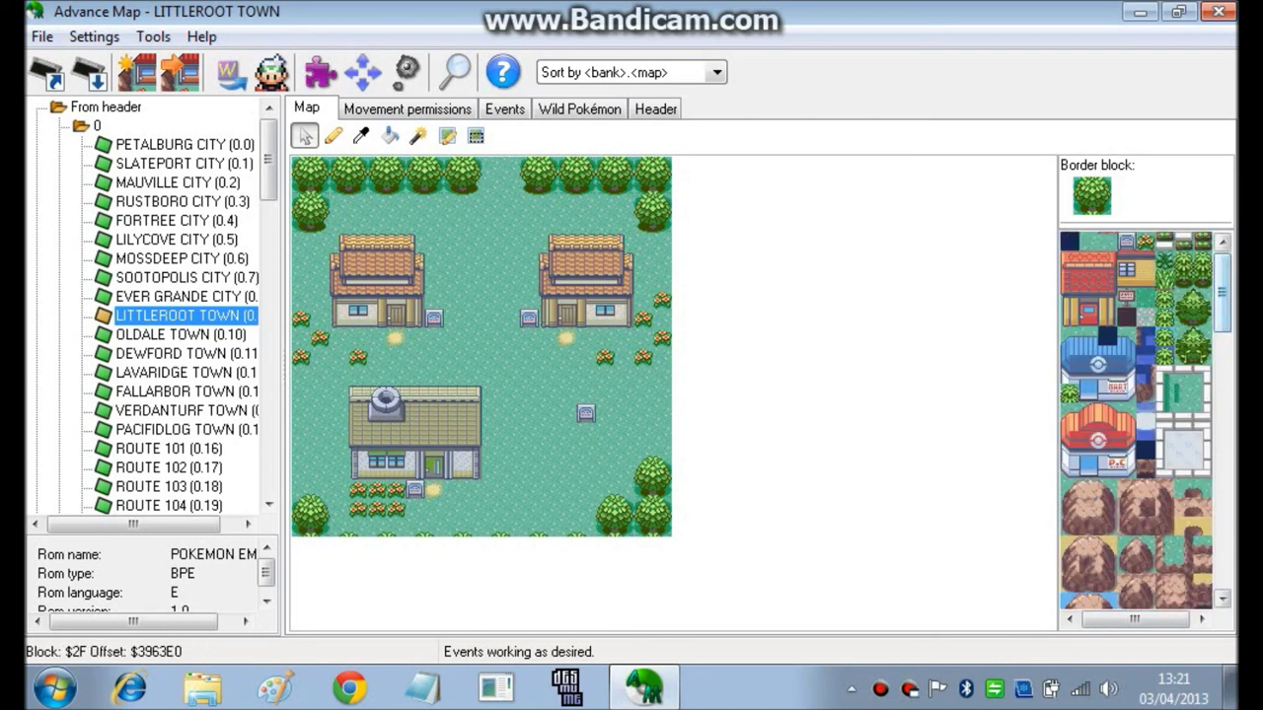
drag(1223, 597, 1223, 597)
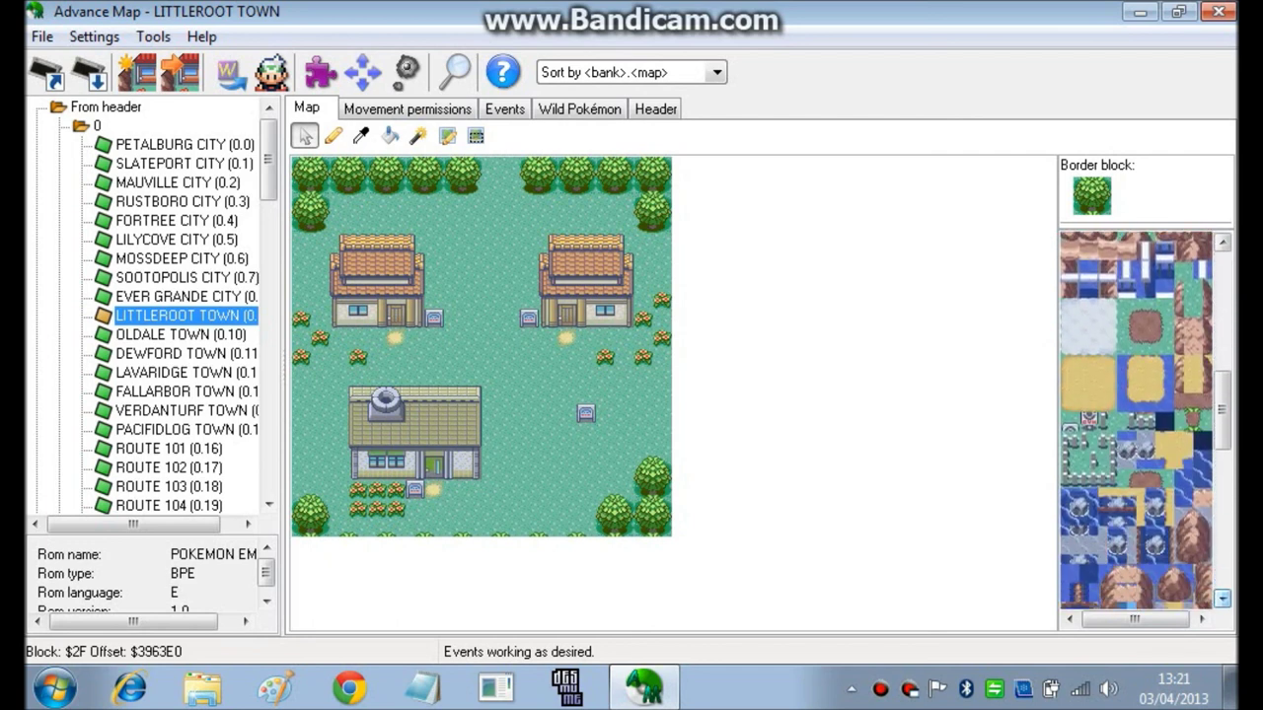